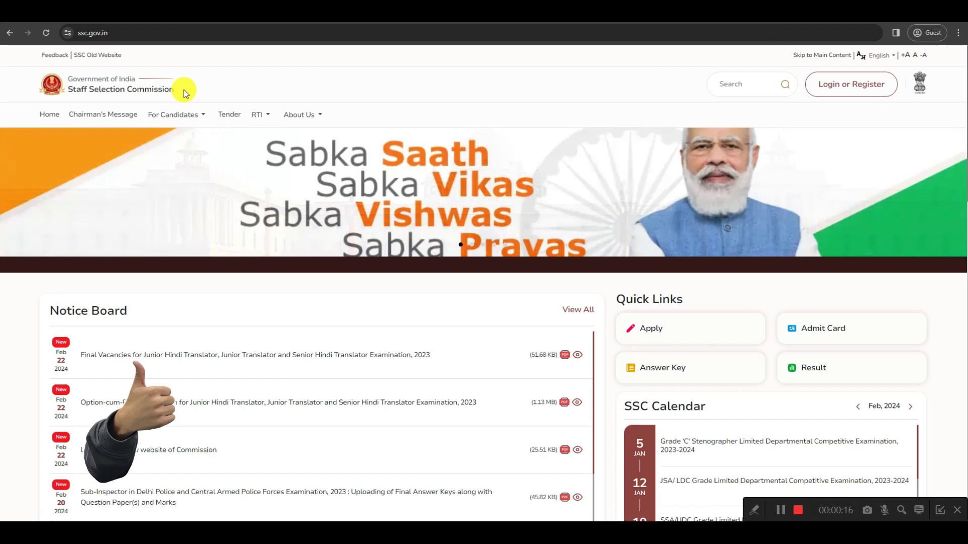
Open the old SSC website and look over its Latest News and Login sections.
click(97, 55)
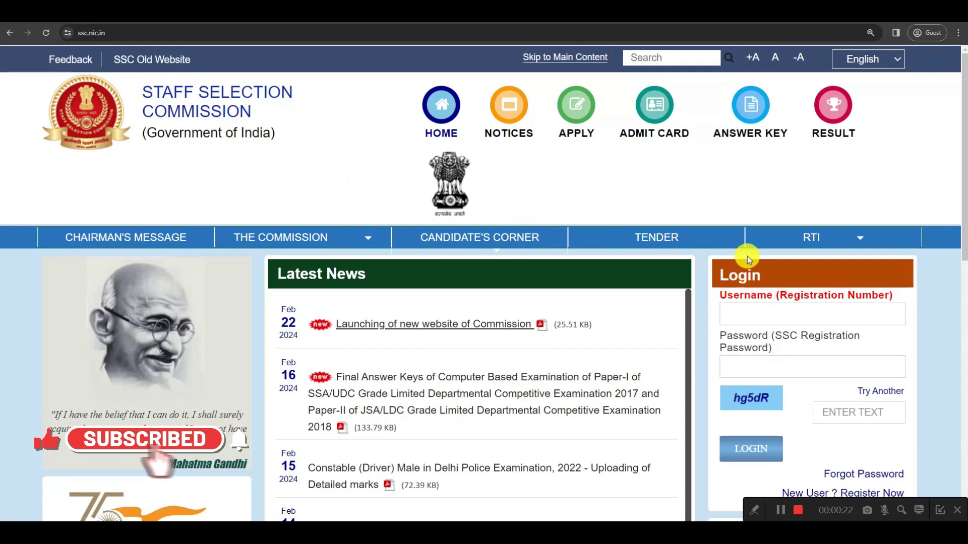
scroll(842, 356, down, 2)
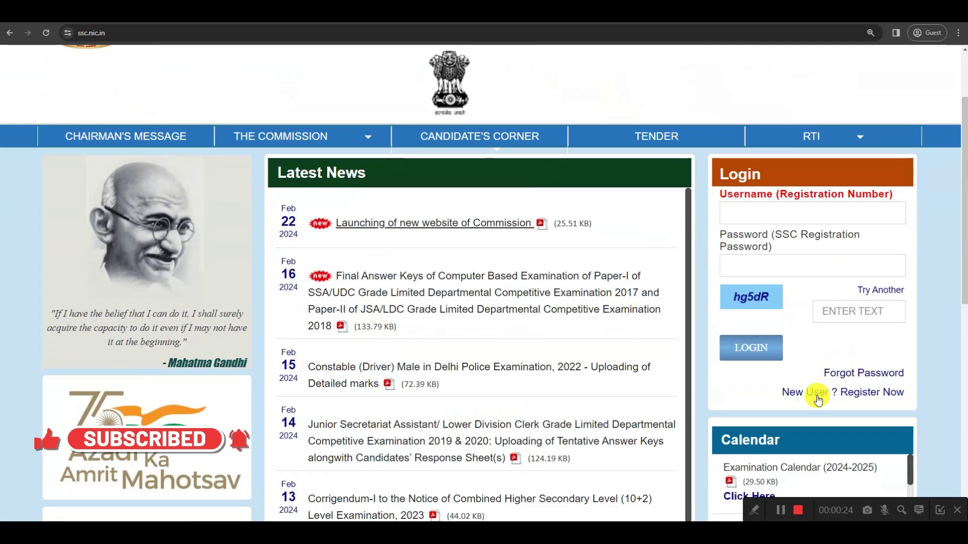
scroll(855, 399, down, 1)
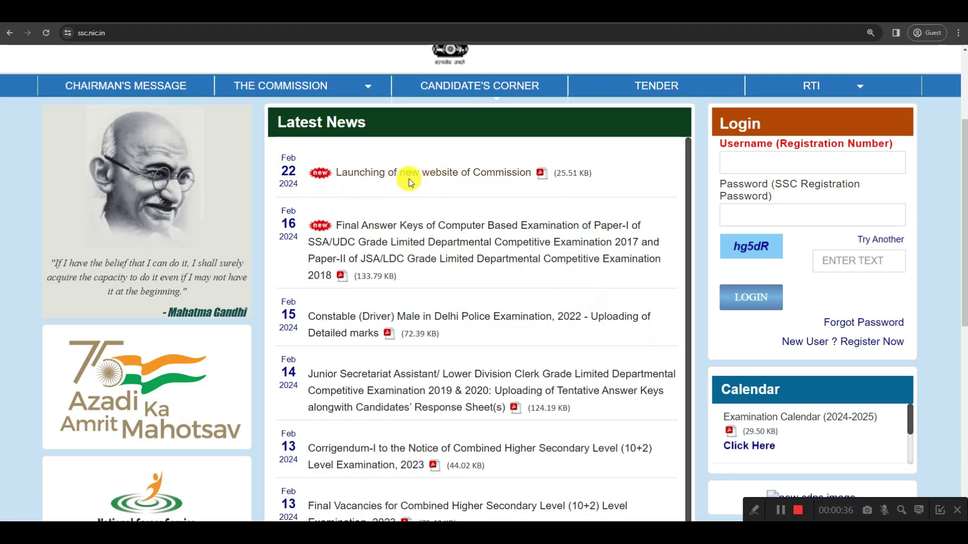
Open the notice "Launching of new website of Commission" from the latest news and enlarge it to 150%.
click(440, 172)
click(503, 59)
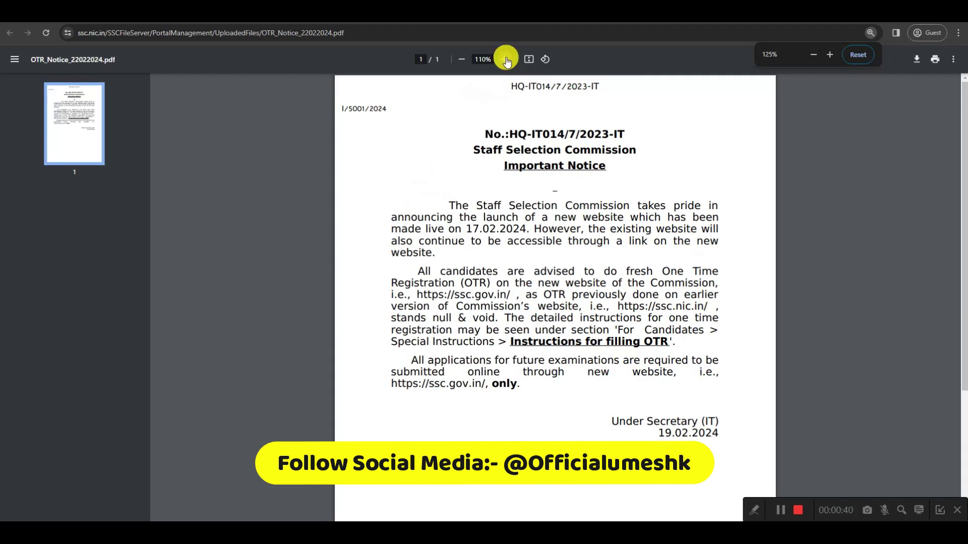
click(503, 59)
click(504, 59)
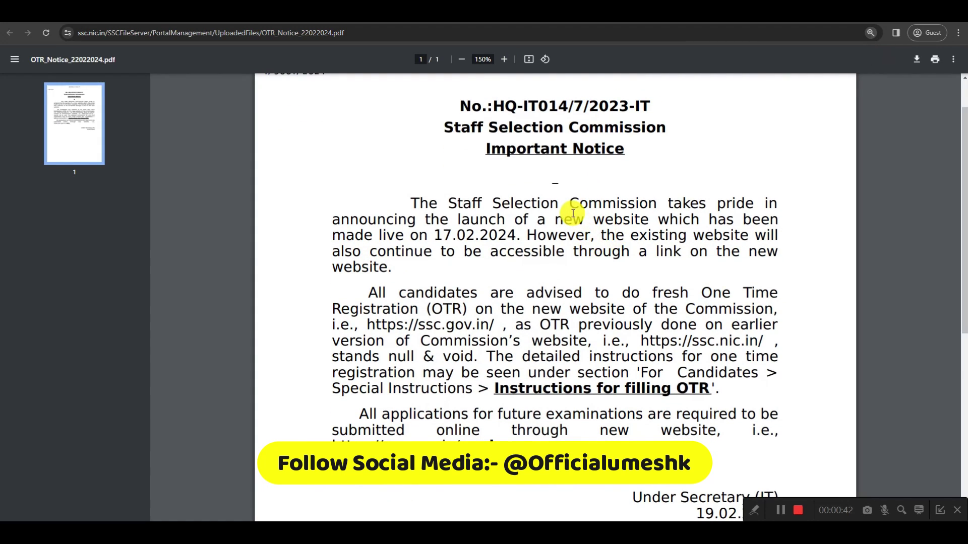
Read the notice's paragraphs on the new website and the fresh One Time Registration, checking the new SSC homepage in between.
drag(435, 236, 509, 241)
click(647, 237)
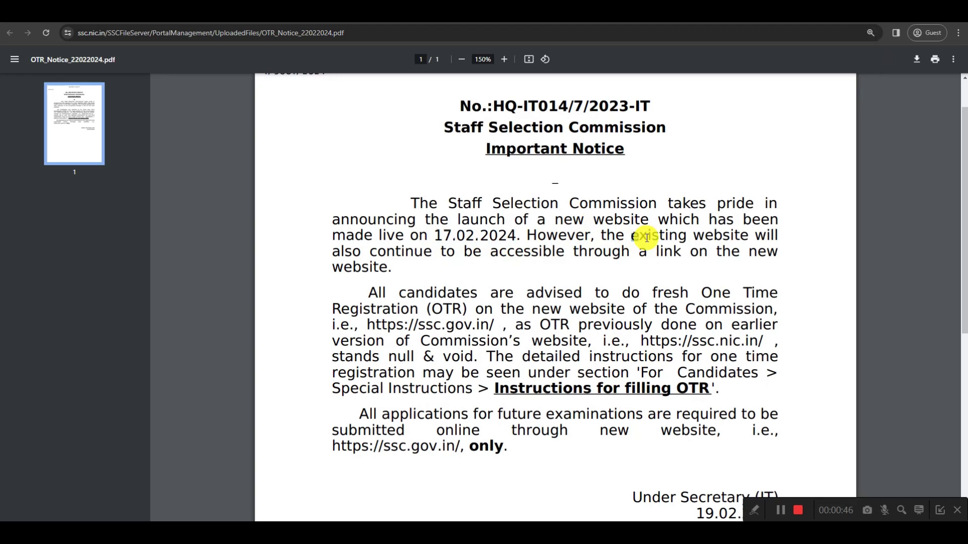
scroll(472, 260, down, 1)
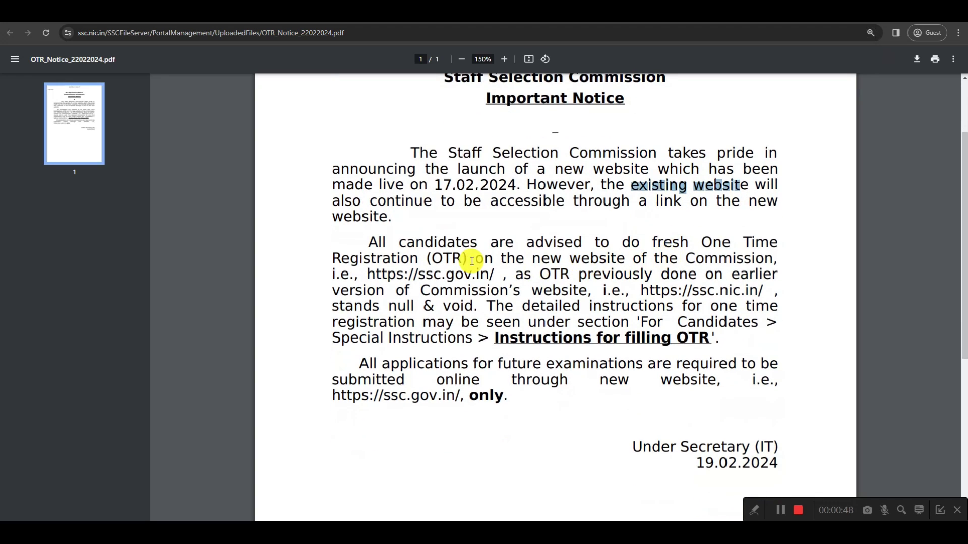
double_click(380, 244)
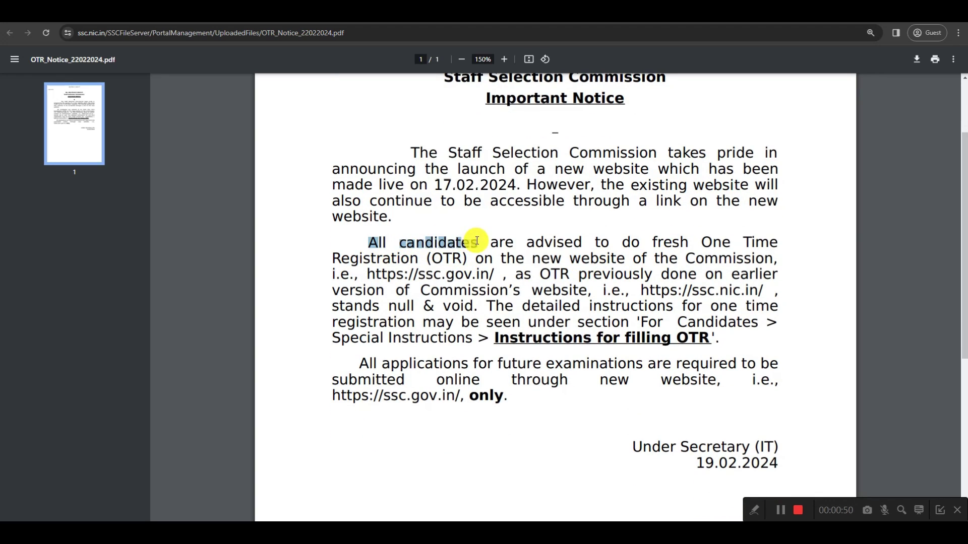
drag(654, 242, 671, 242)
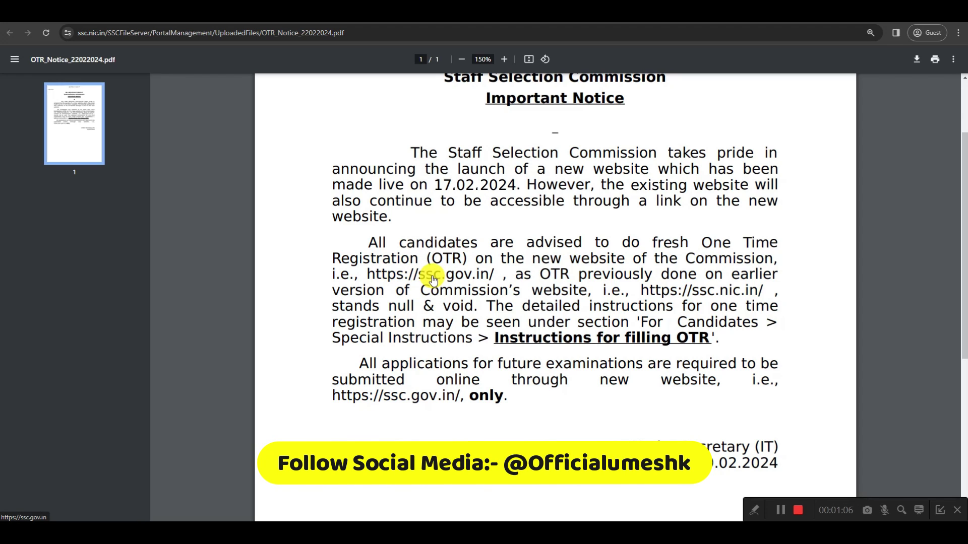
click(301, 22)
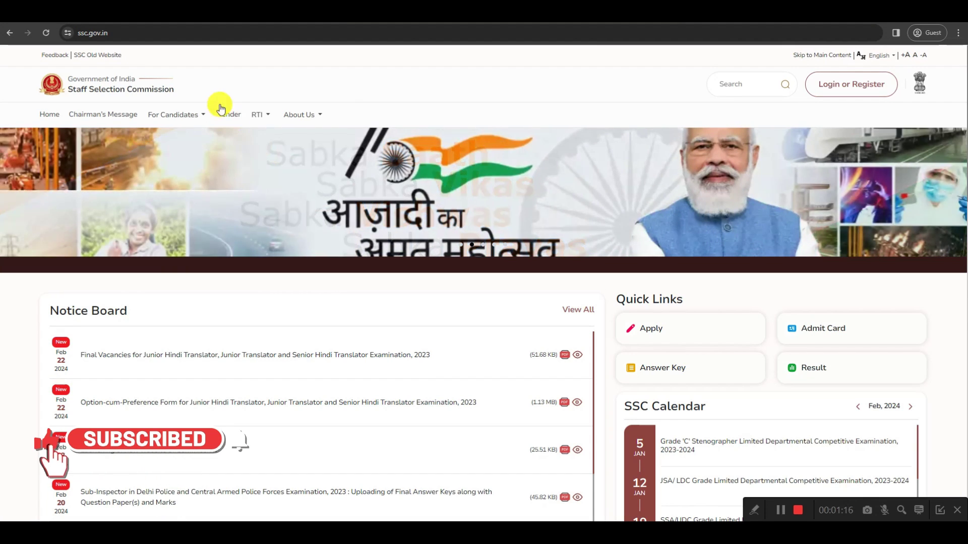
click(191, 13)
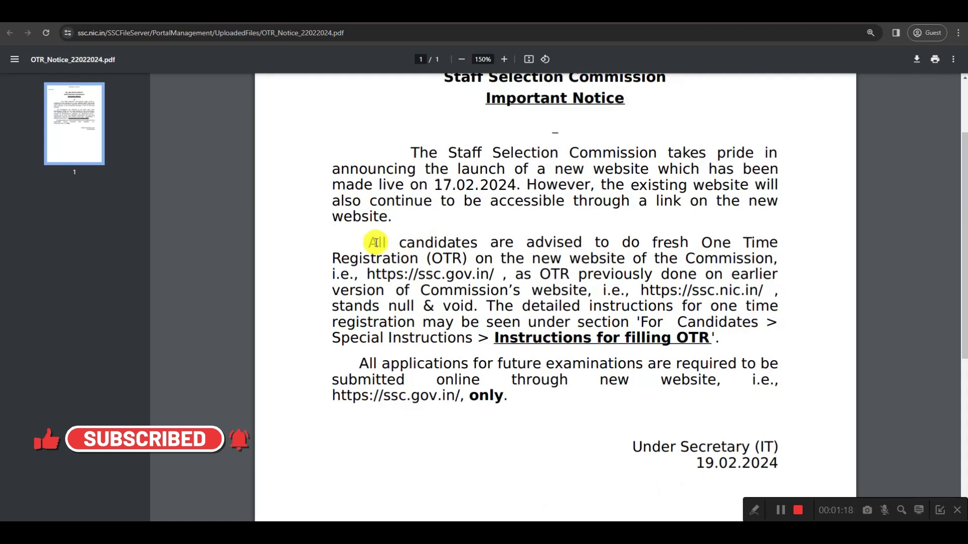
drag(372, 244, 476, 245)
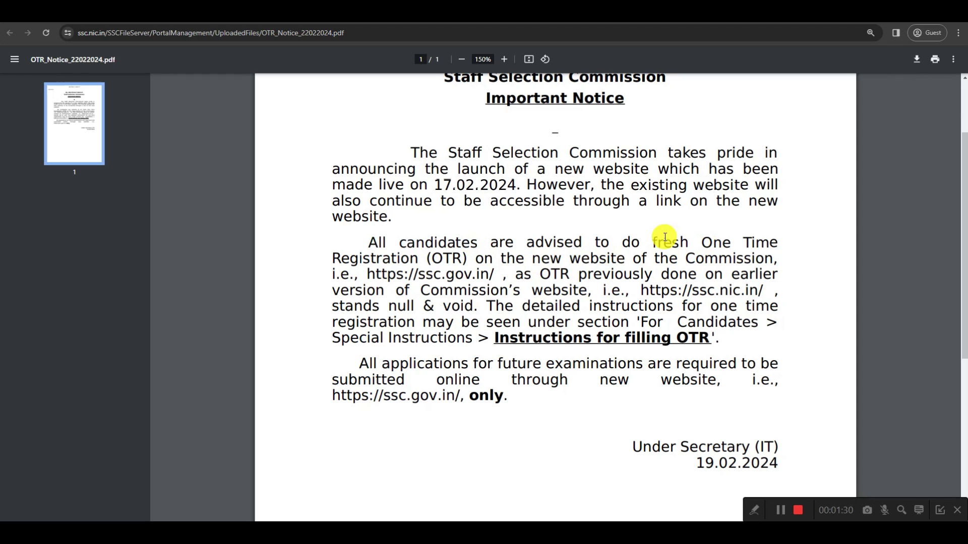
Return to the new SSC homepage and look through the For Candidates options, the Notice Board and the Quick Links.
click(9, 32)
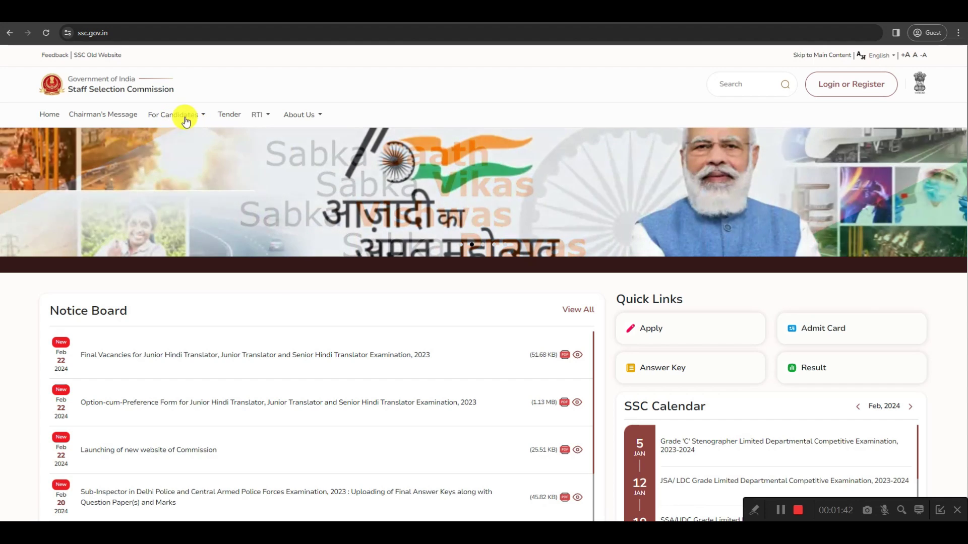
click(204, 118)
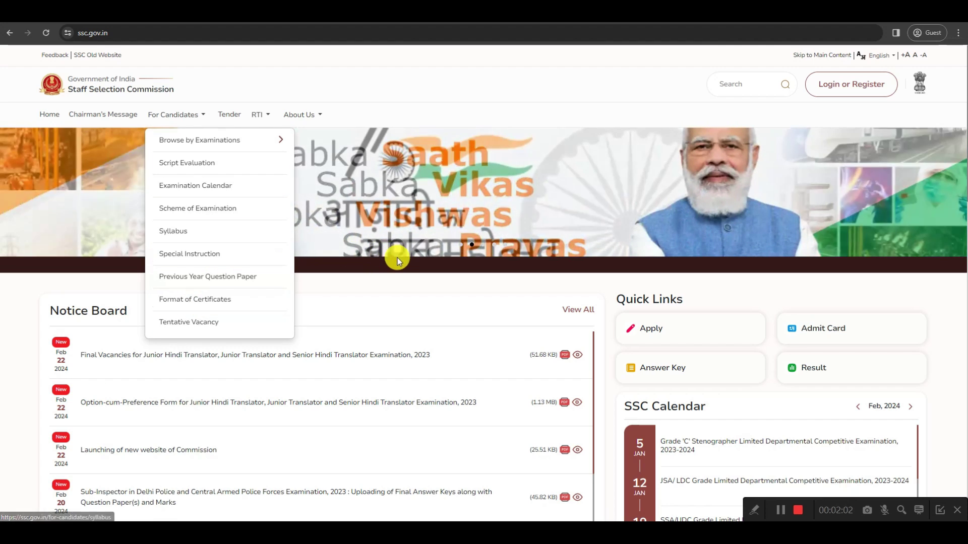
scroll(375, 308, down, 1)
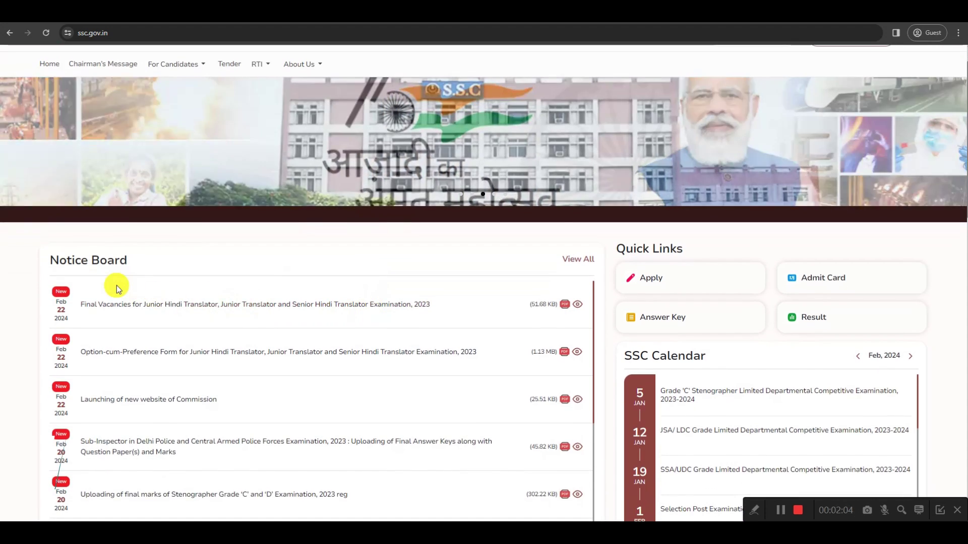
drag(51, 261, 86, 263)
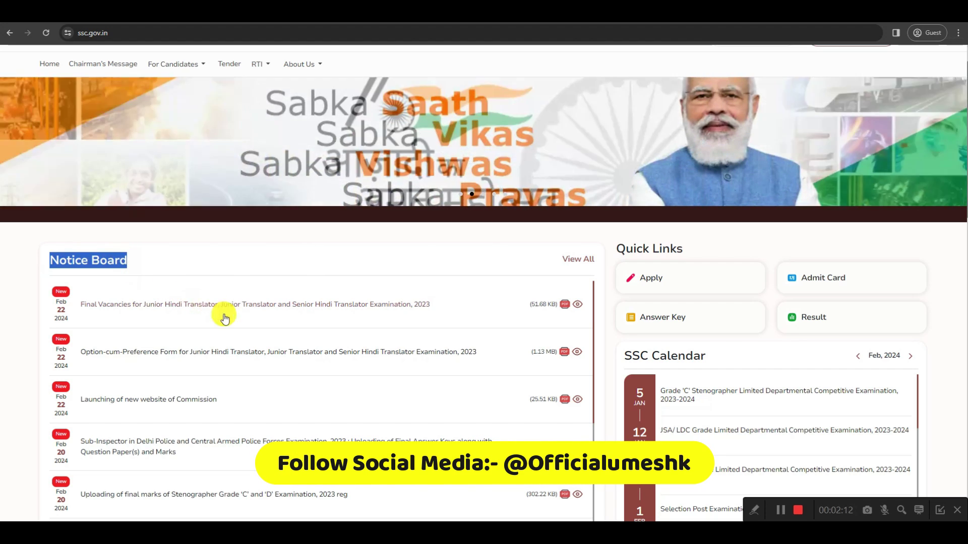
drag(614, 249, 683, 252)
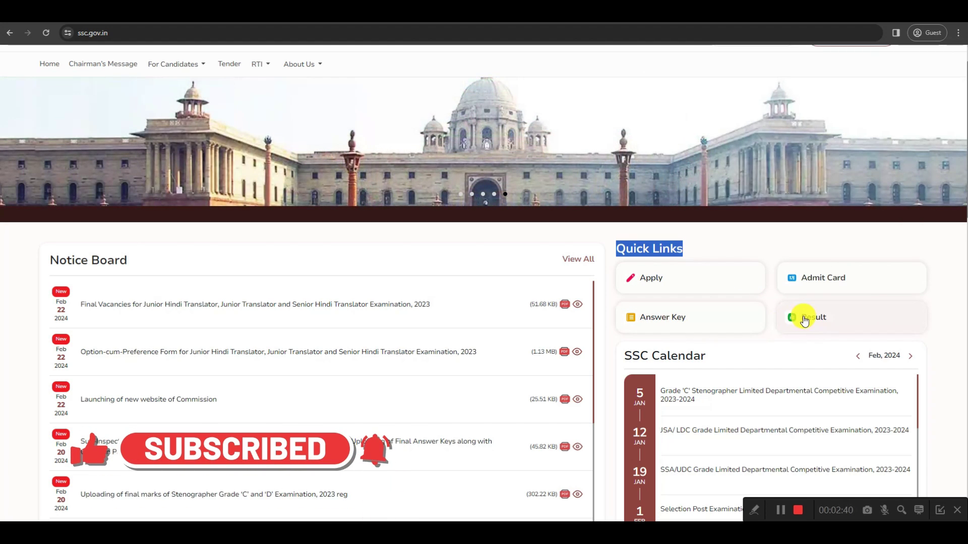
Review the SSC Calendar on the homepage, switching between January and February 2024.
scroll(809, 323, down, 1)
scroll(809, 324, down, 2)
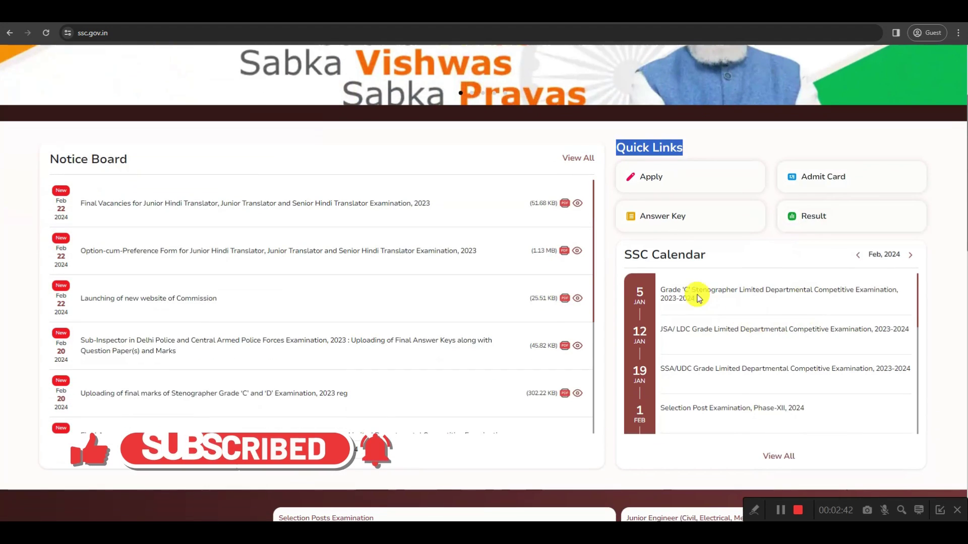
drag(625, 253, 702, 257)
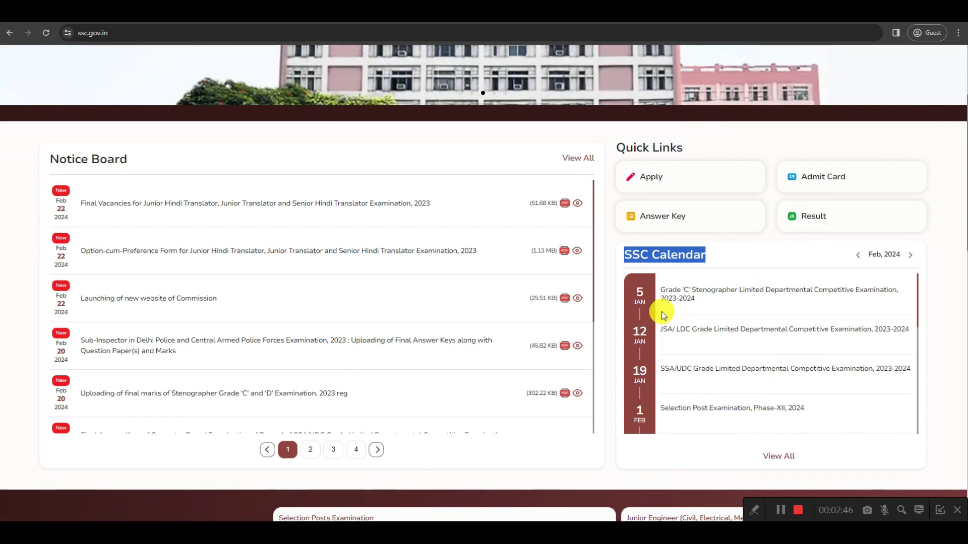
drag(884, 254, 904, 258)
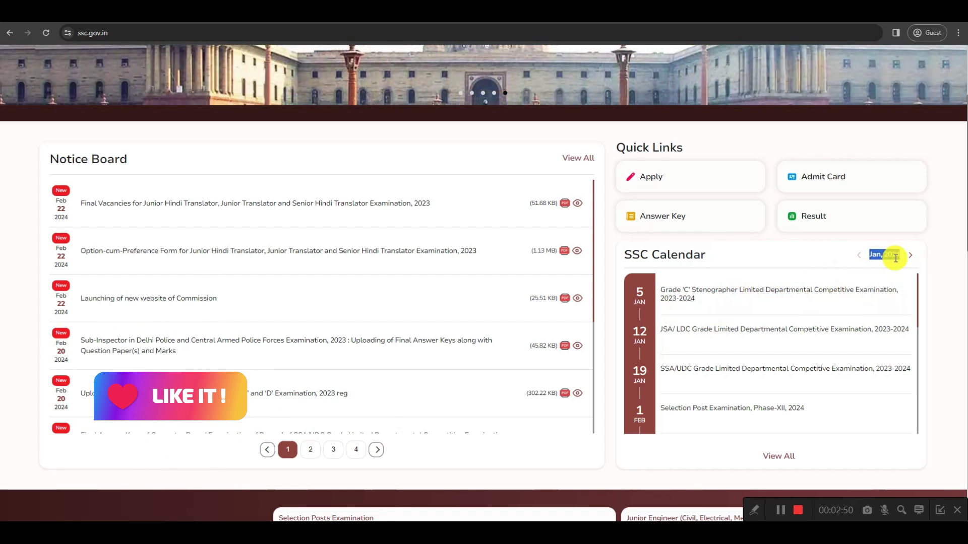
click(857, 257)
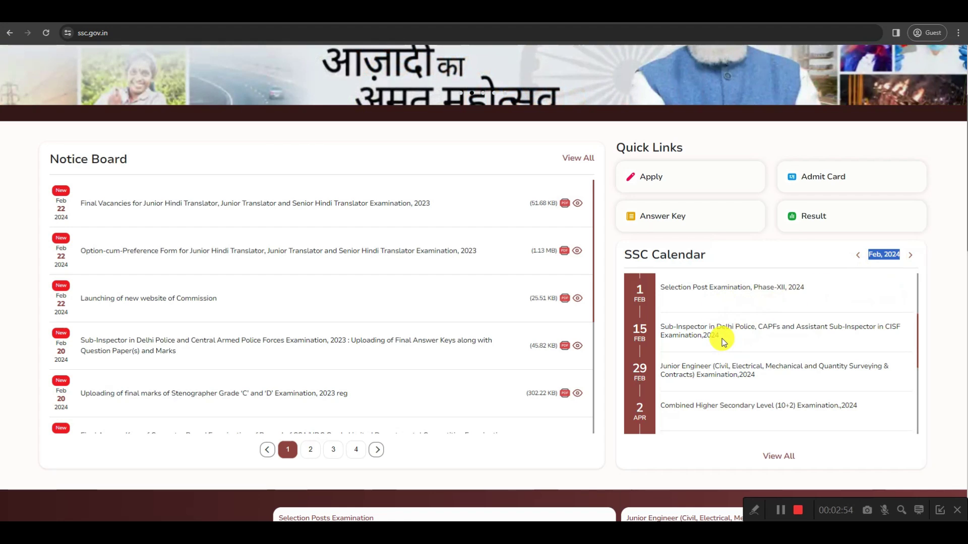
Look through the remaining Notice Board entries and the Browse by Examinations section of the homepage.
scroll(442, 316, down, 5)
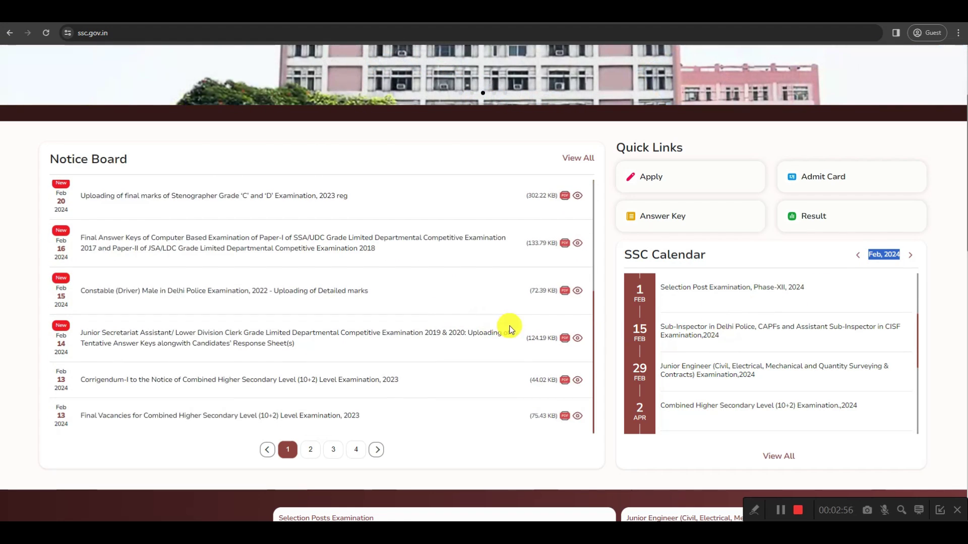
scroll(511, 330, down, 5)
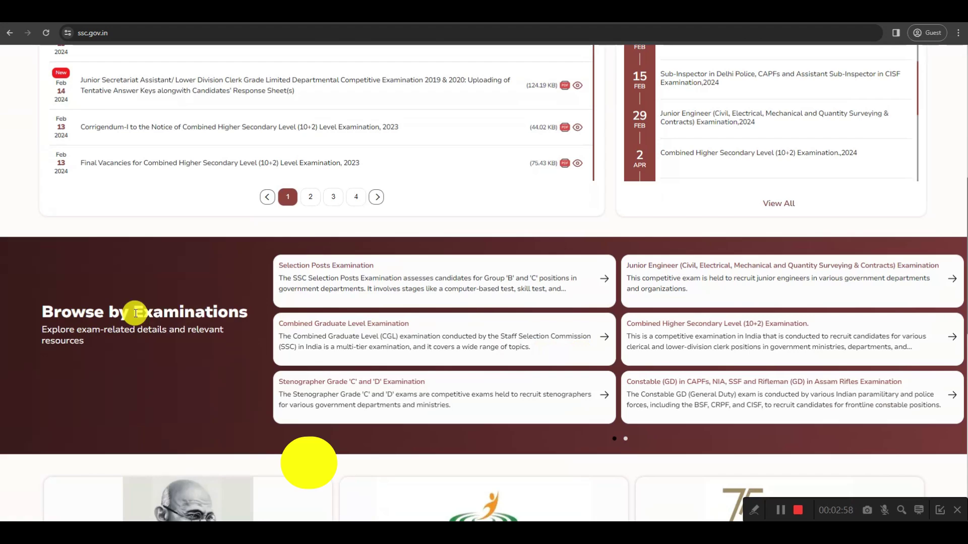
drag(134, 313, 246, 313)
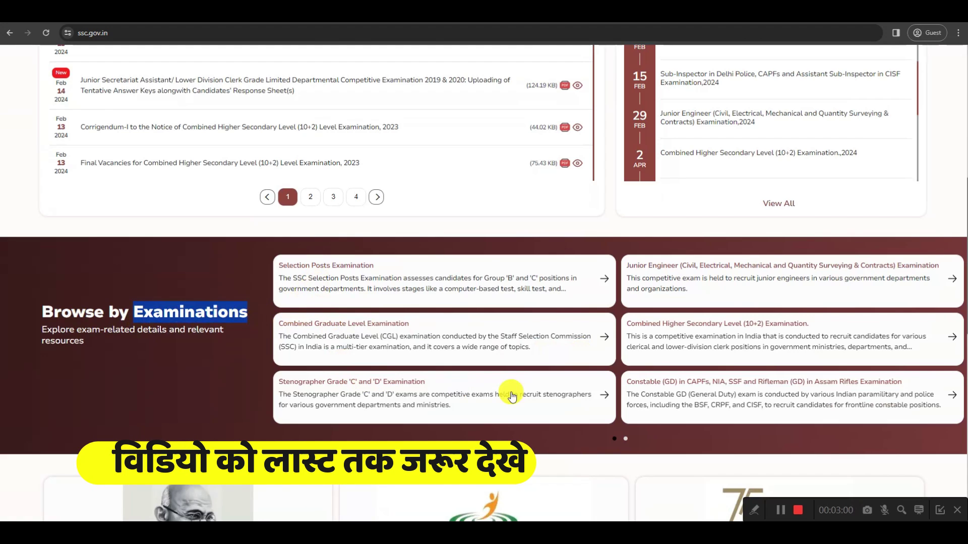
scroll(603, 400, down, 3)
scroll(603, 400, up, 10)
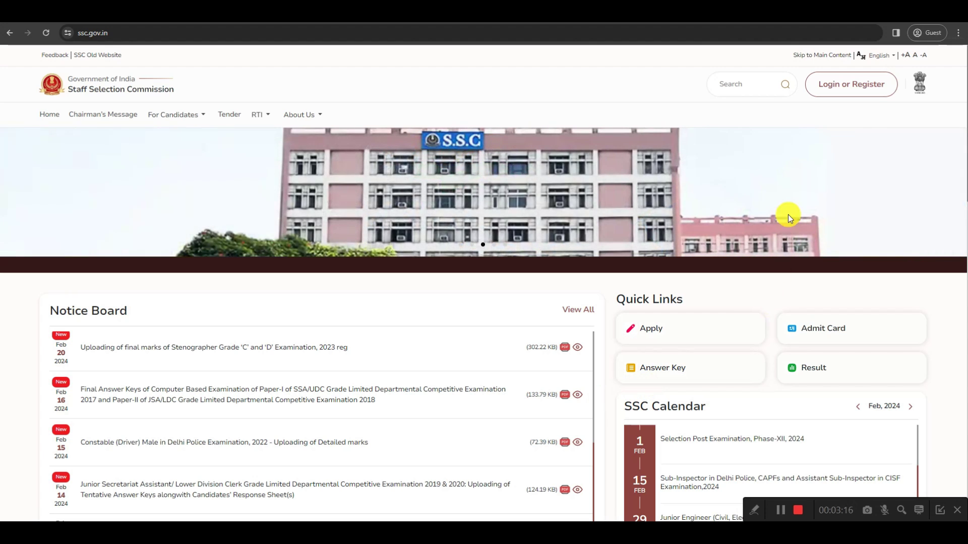
Open the candidate login form on the new SSC website and compare it with the old website's login section.
click(838, 85)
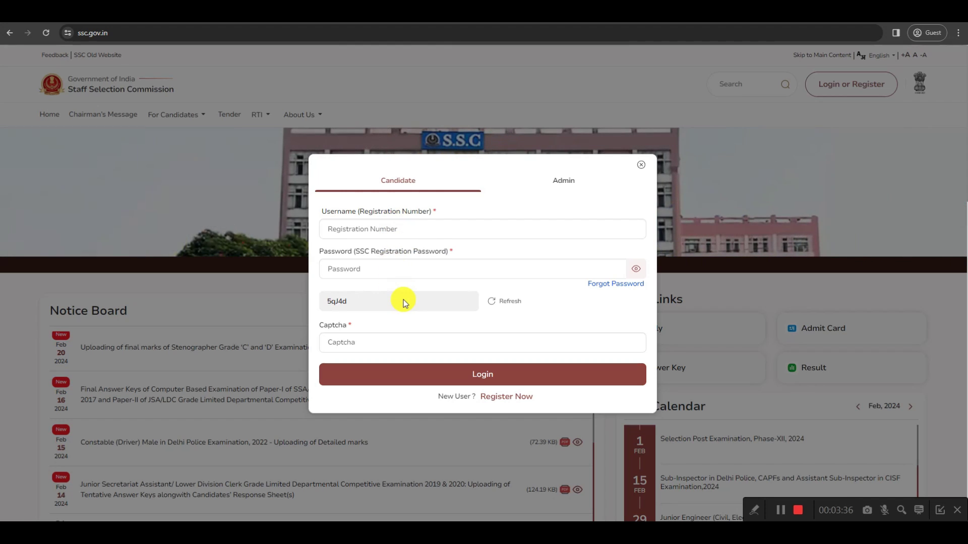
click(85, 14)
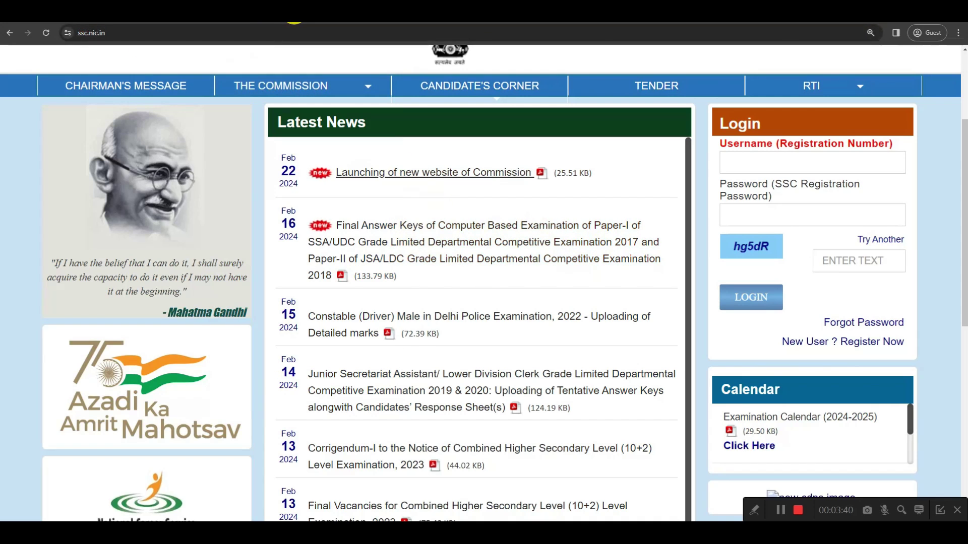
click(294, 15)
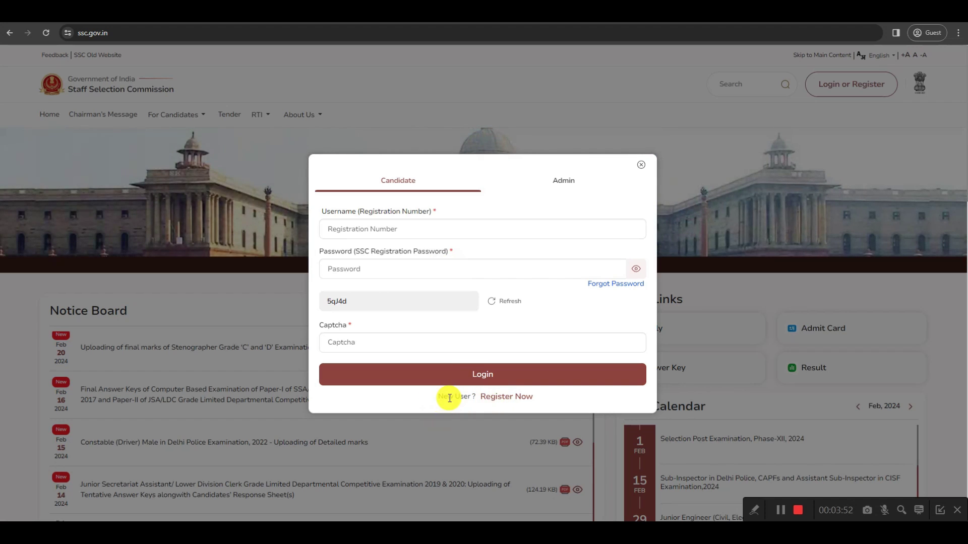
click(116, 56)
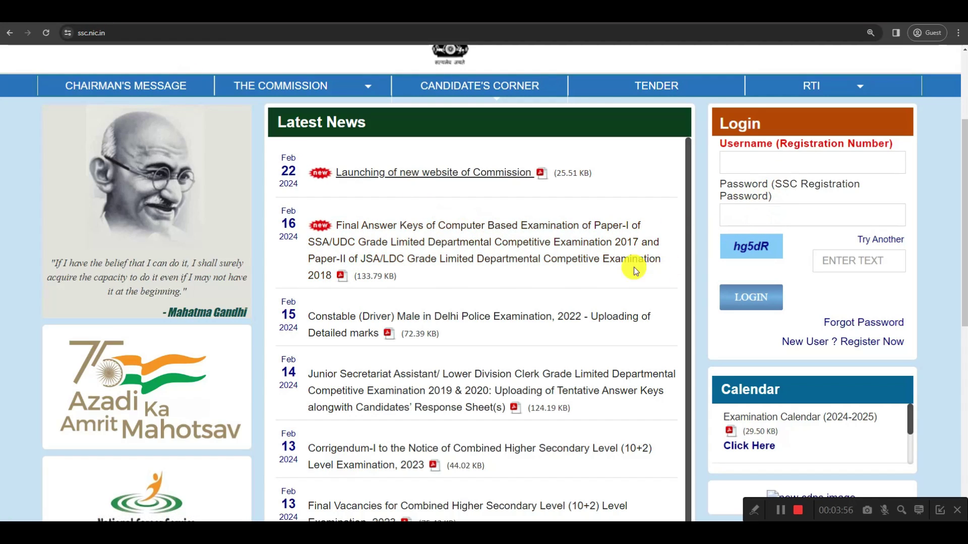
key(alt+Left)
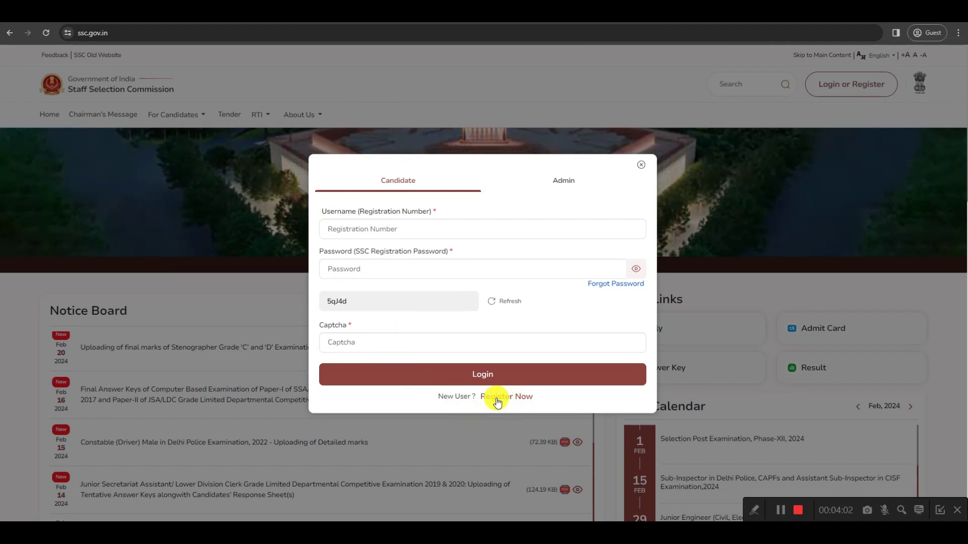
Start a new candidate's One Time Registration, review its four stages, and continue to the Personal Details form.
click(526, 401)
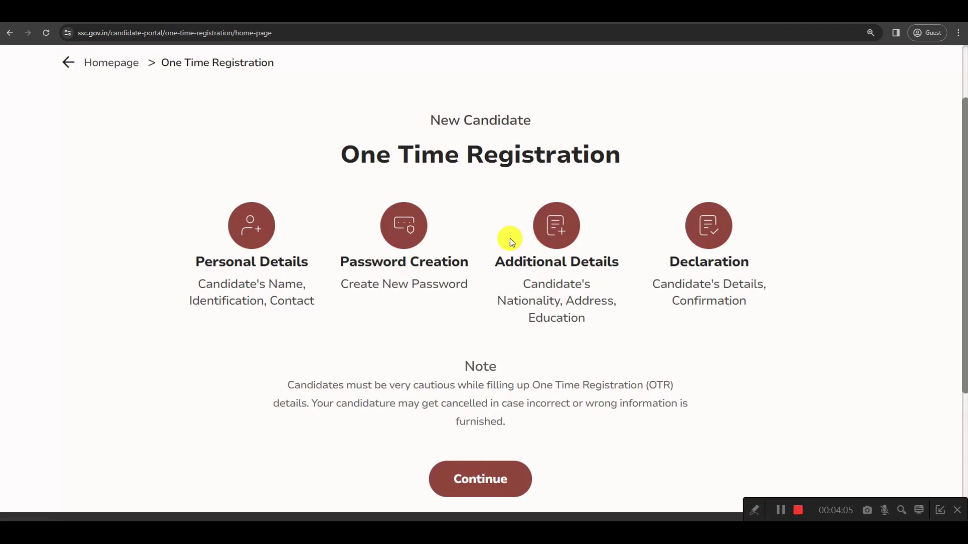
drag(339, 156, 601, 162)
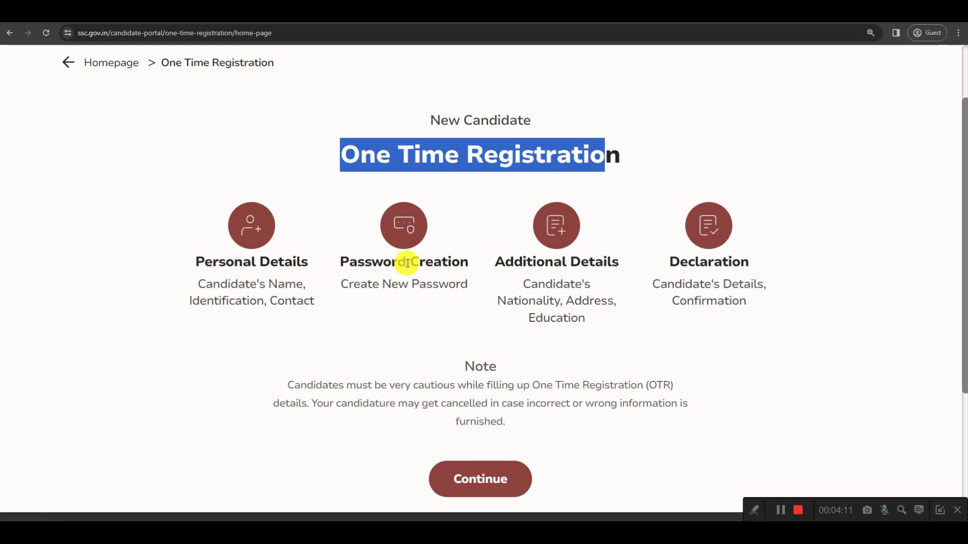
drag(496, 262, 747, 269)
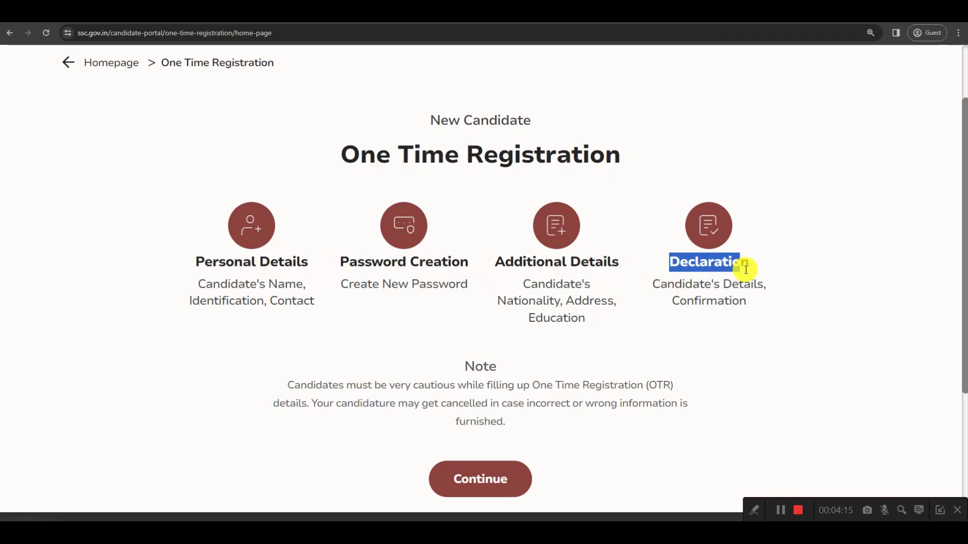
click(491, 484)
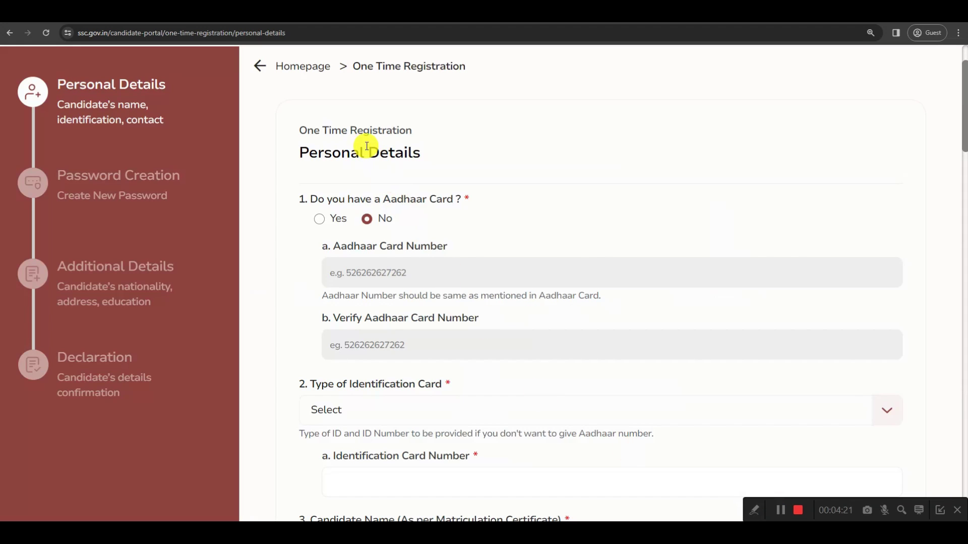
drag(301, 154, 419, 157)
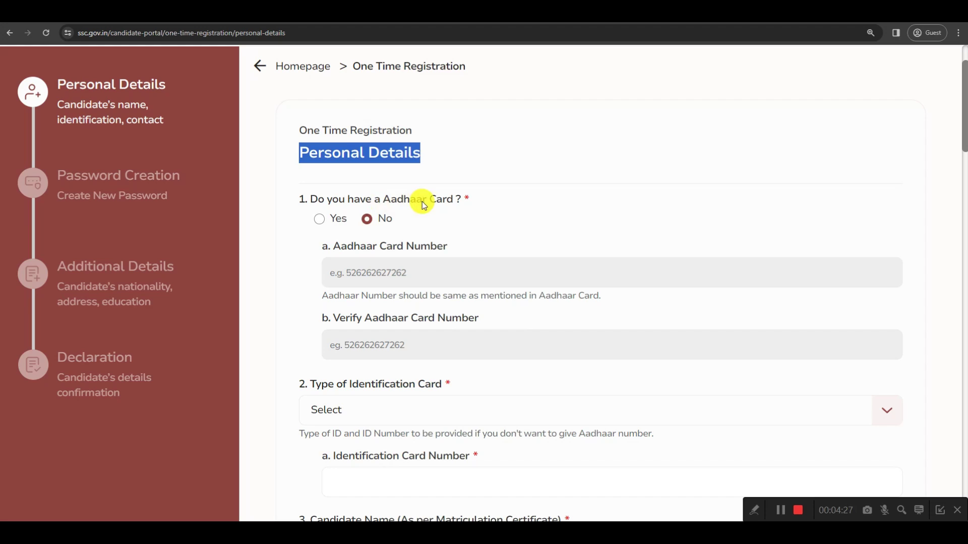
Answer No to having an Aadhaar card and choose Voter ID Card as the identification card type.
click(319, 219)
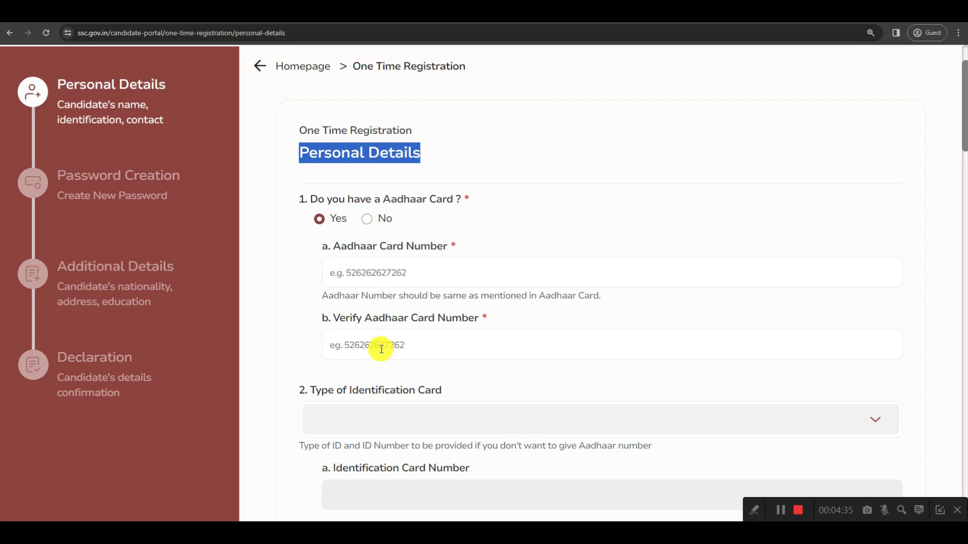
click(367, 218)
scroll(414, 418, down, 1)
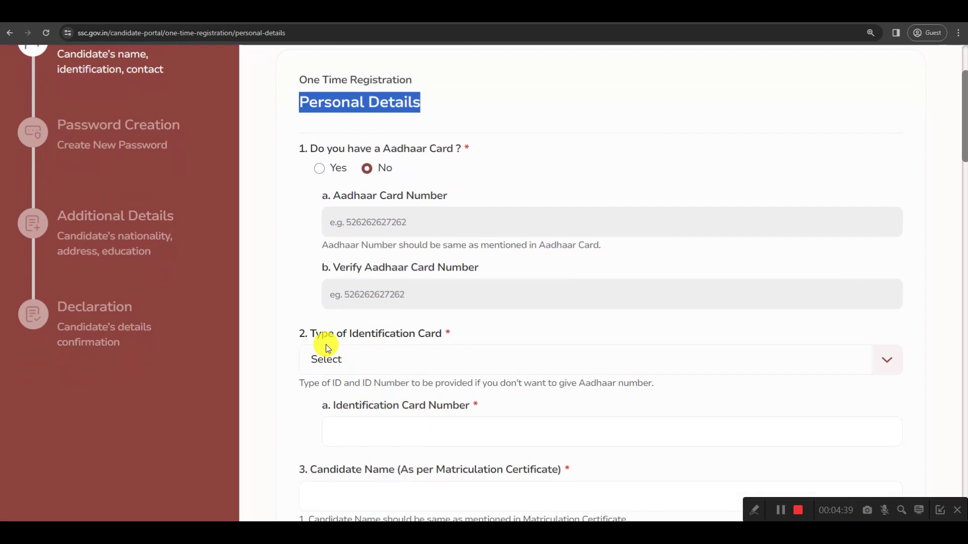
click(362, 358)
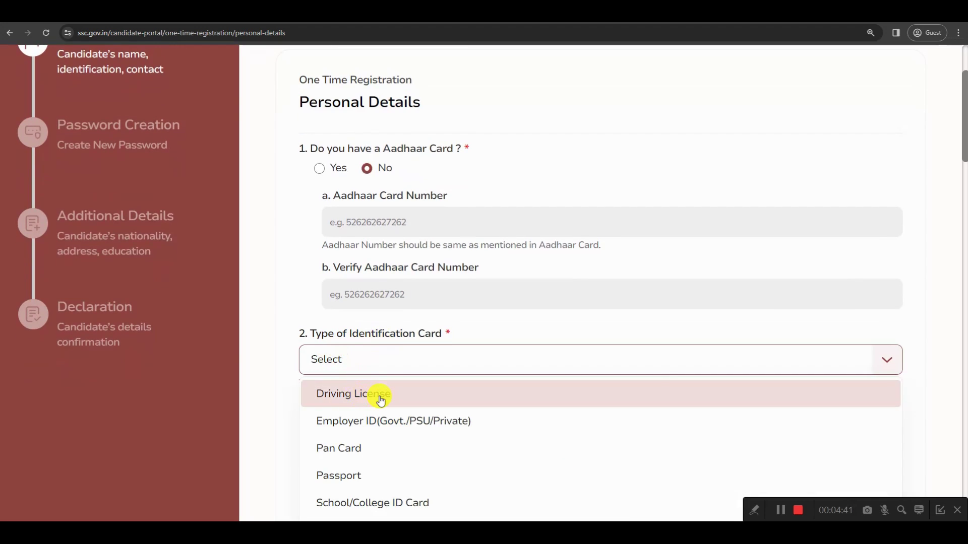
scroll(378, 390, down, 1)
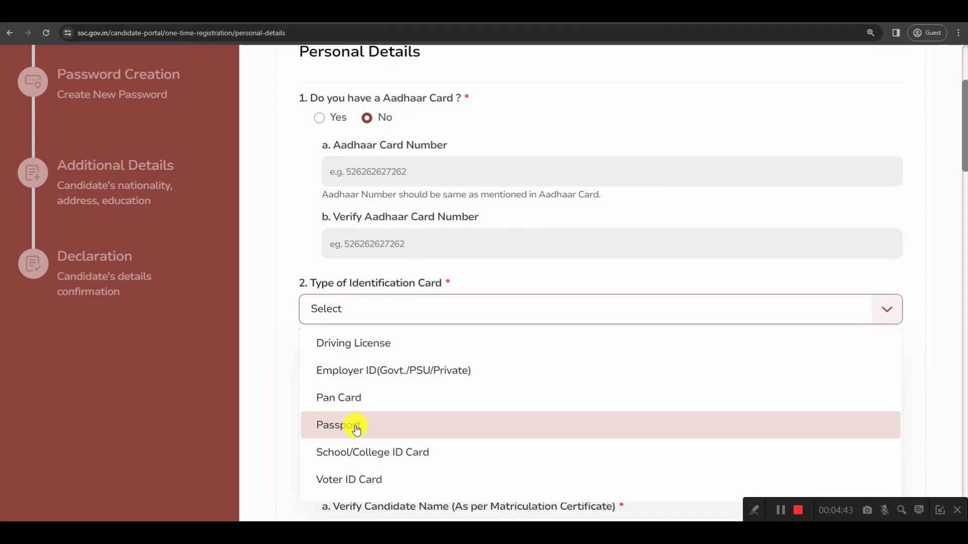
scroll(362, 429, down, 1)
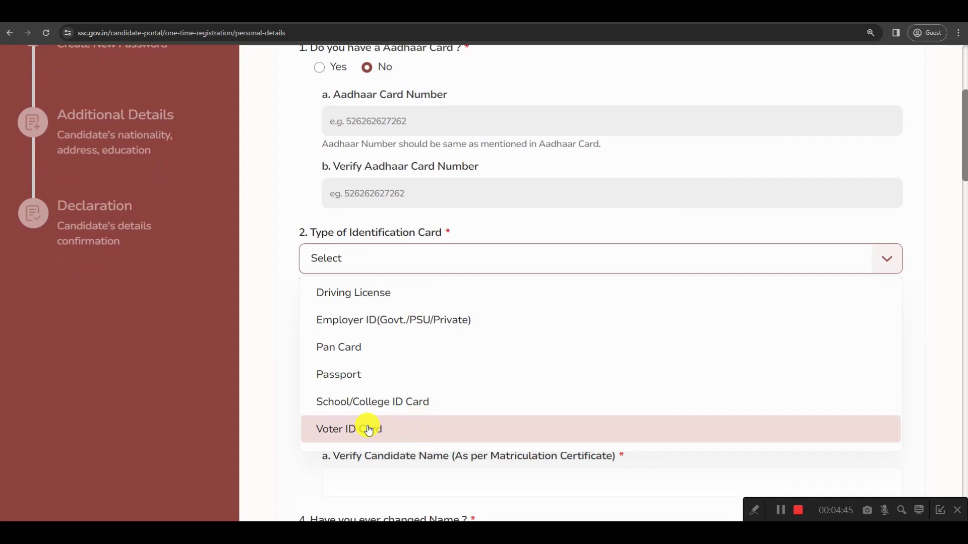
click(368, 429)
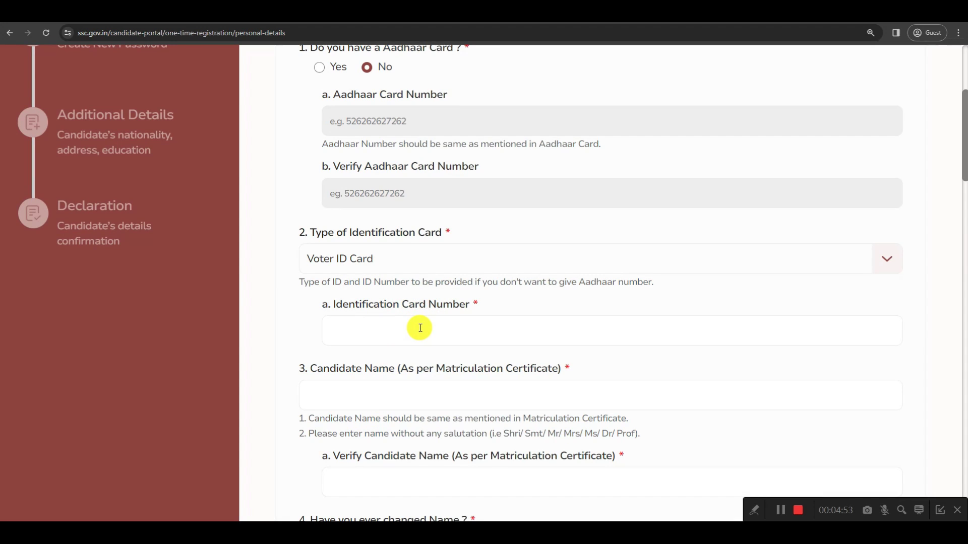
Answer Yes to having an Aadhaar card and read the instructions for the Candidate Name field.
click(319, 67)
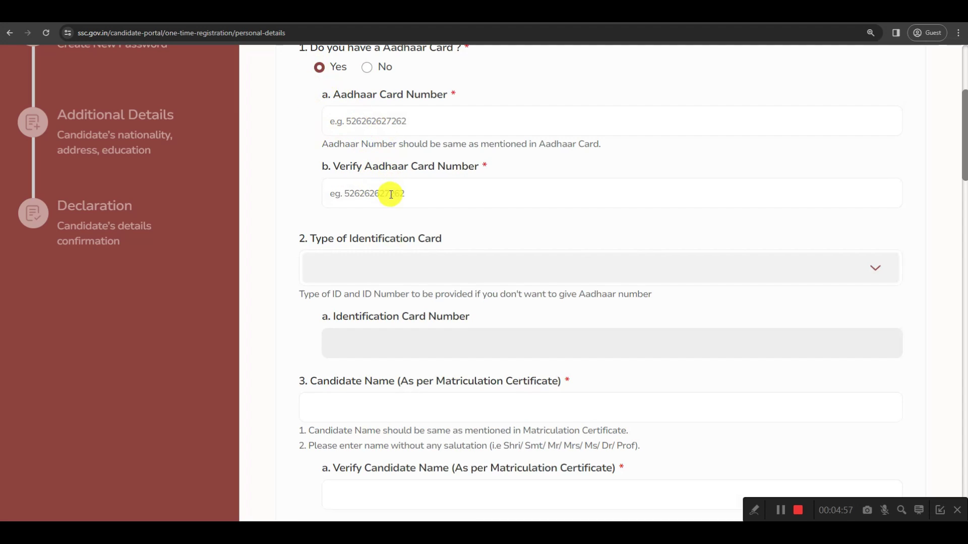
scroll(482, 211, down, 1)
scroll(482, 211, down, 2)
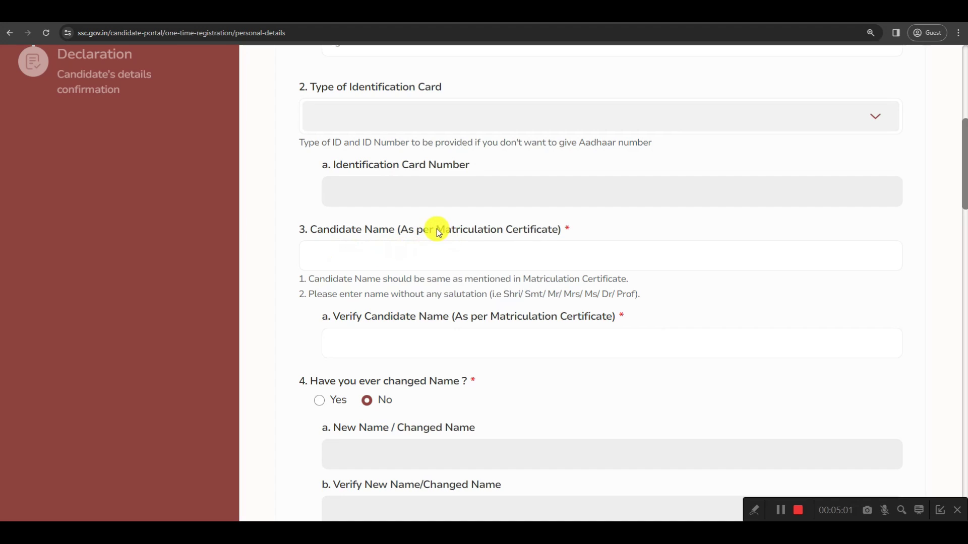
drag(525, 236, 555, 236)
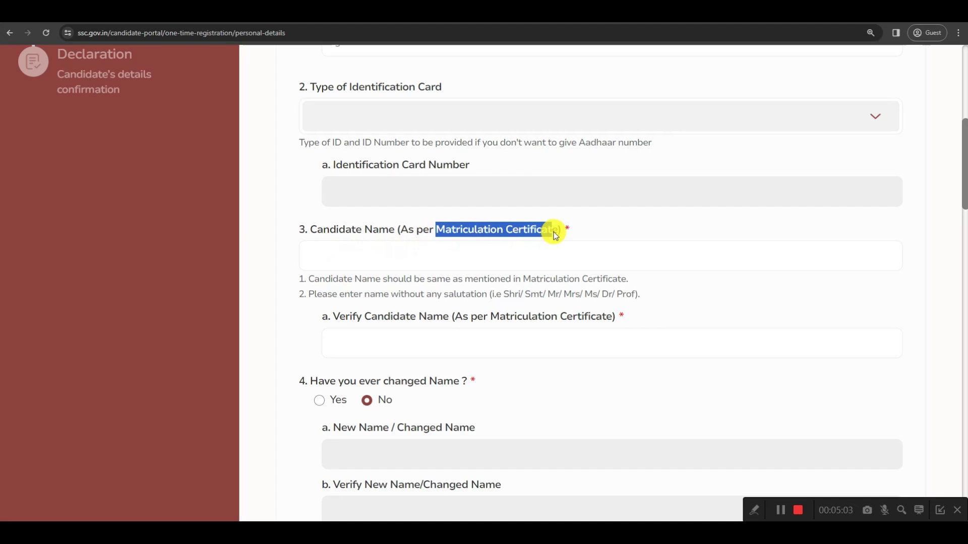
scroll(598, 227, down, 1)
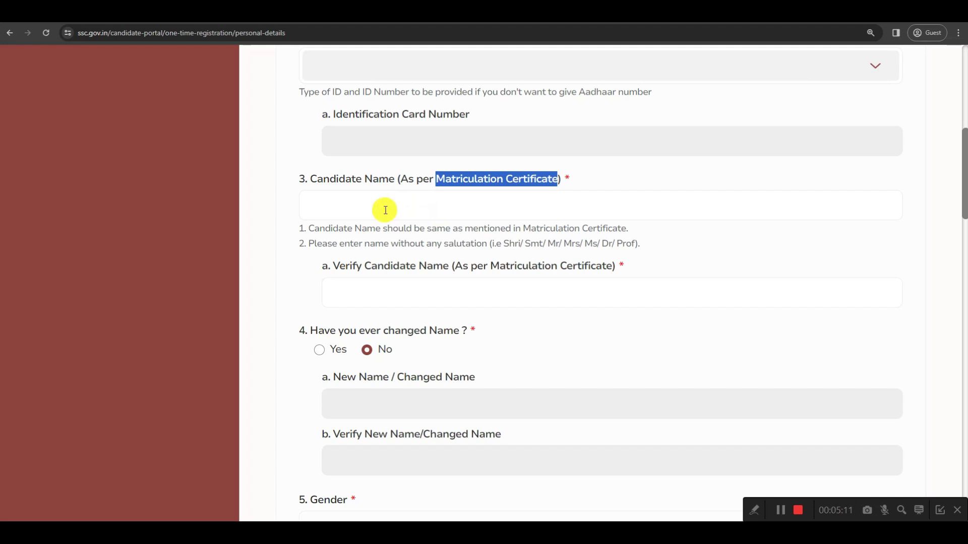
click(508, 246)
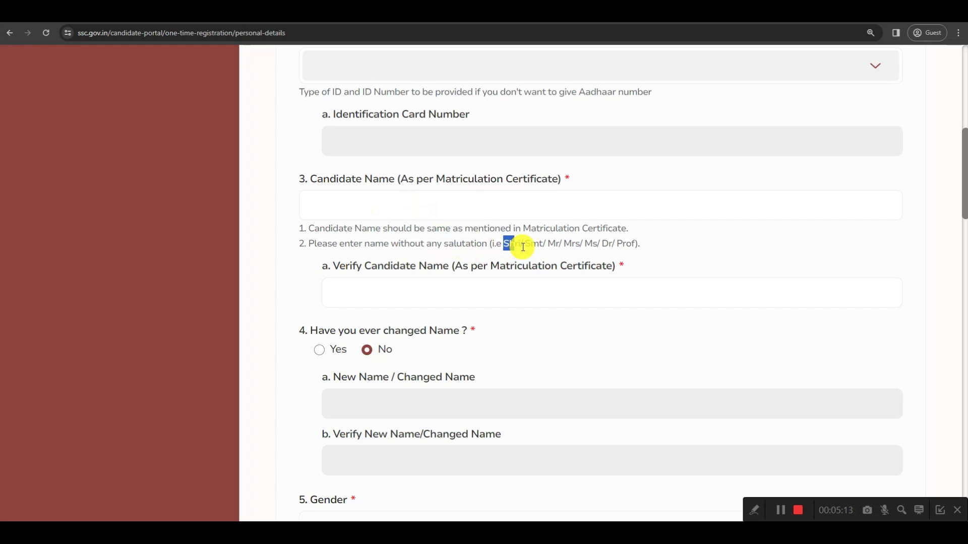
drag(563, 245, 574, 245)
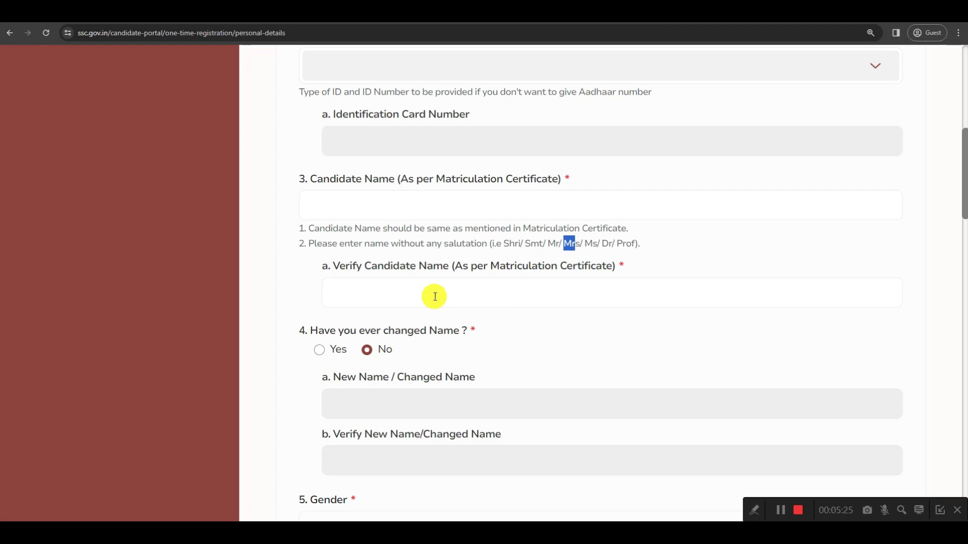
Preview the changed-name fields by answering Yes to the name change question, and restore the answer to No.
scroll(433, 295, down, 3)
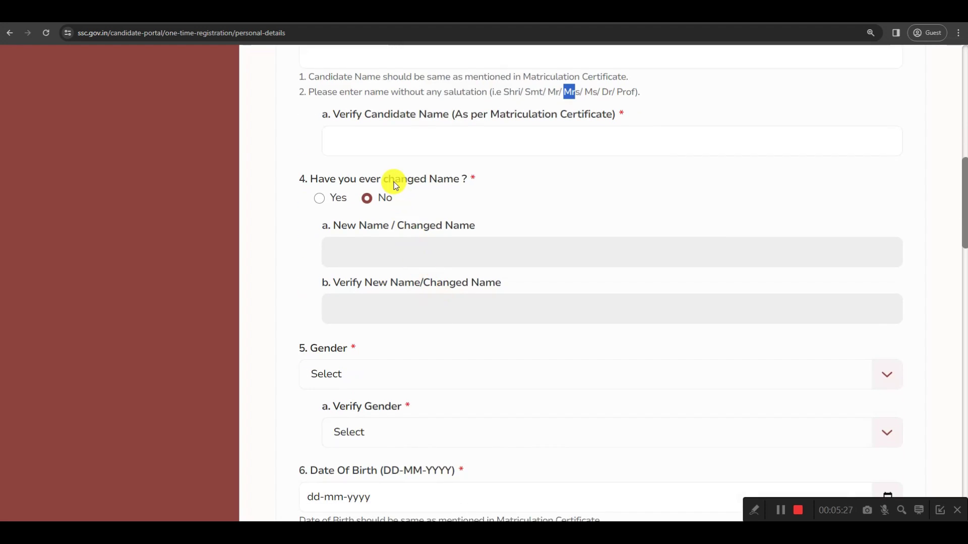
click(319, 198)
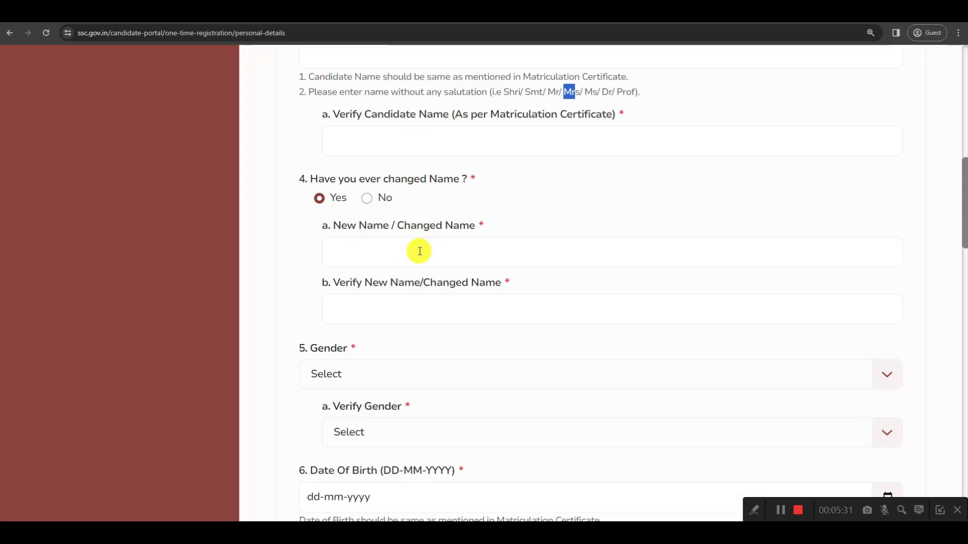
click(367, 199)
Set both Gender and Verify Gender to Male.
scroll(517, 303, down, 3)
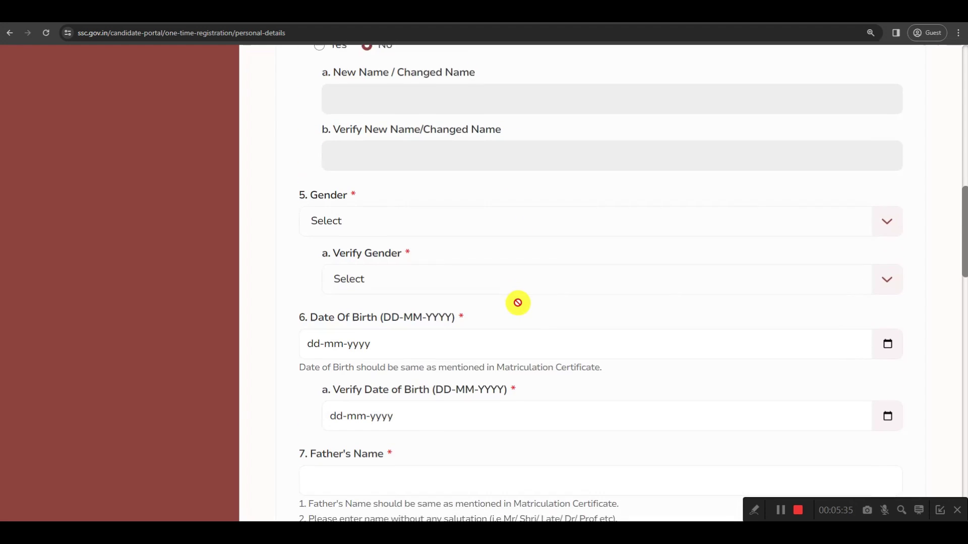
scroll(518, 303, down, 1)
click(326, 171)
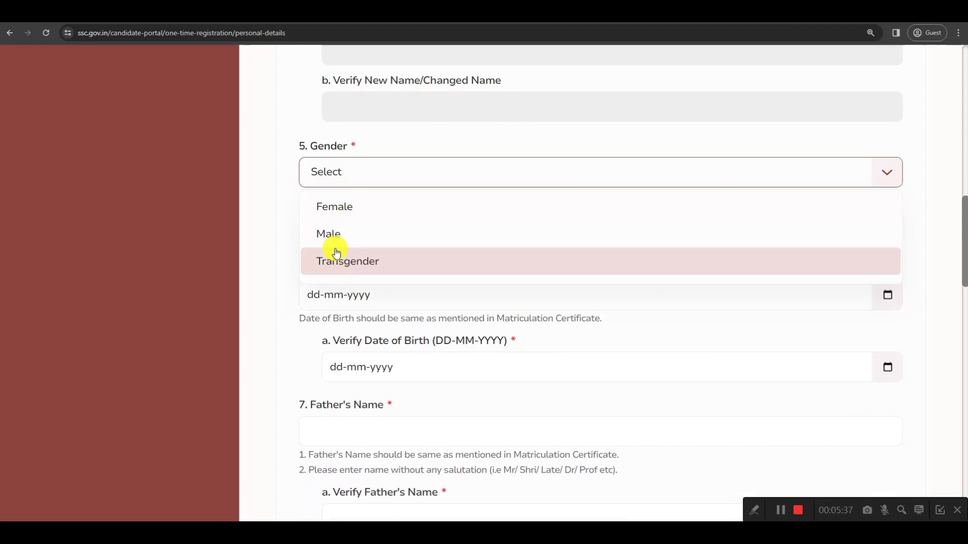
click(335, 236)
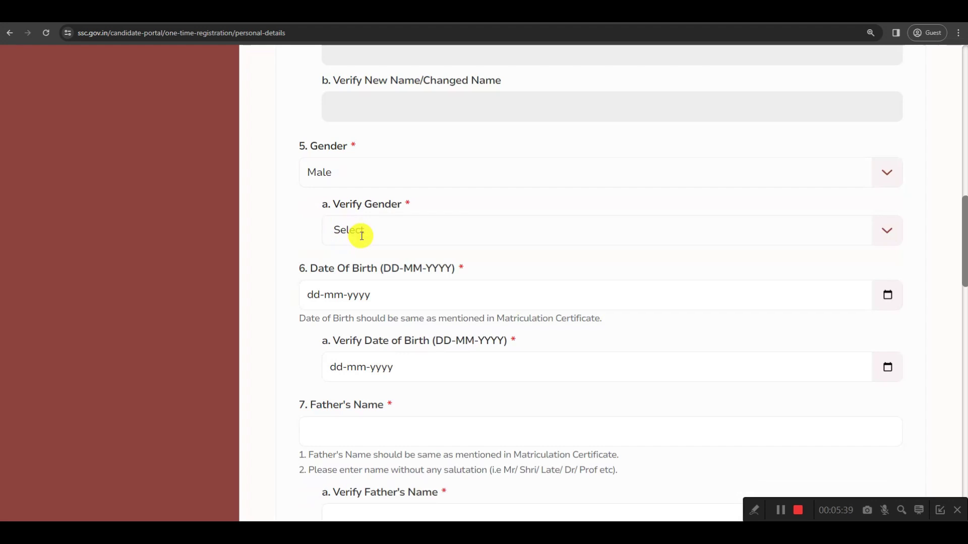
click(362, 236)
click(358, 287)
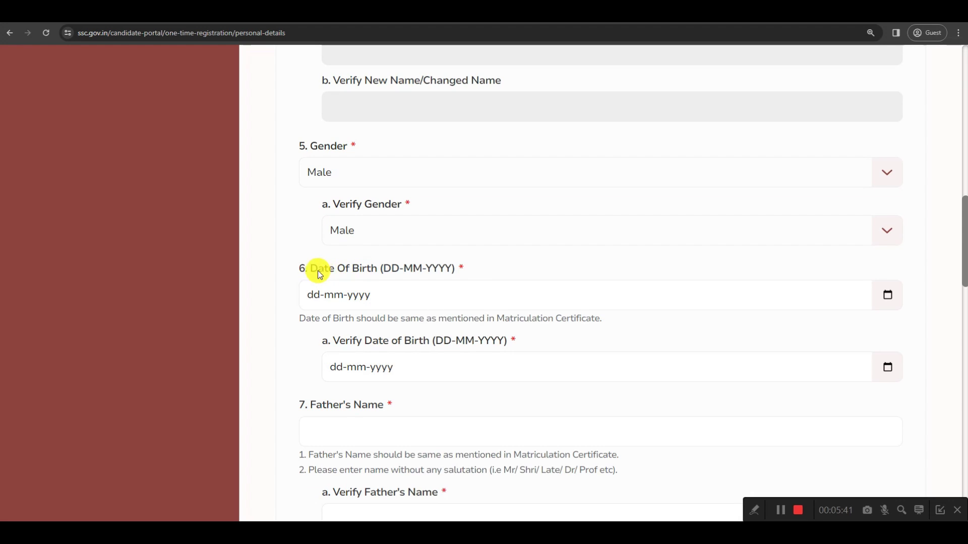
Enter the candidate's date of birth in the Date Of Birth field using the calendar.
drag(311, 269, 378, 275)
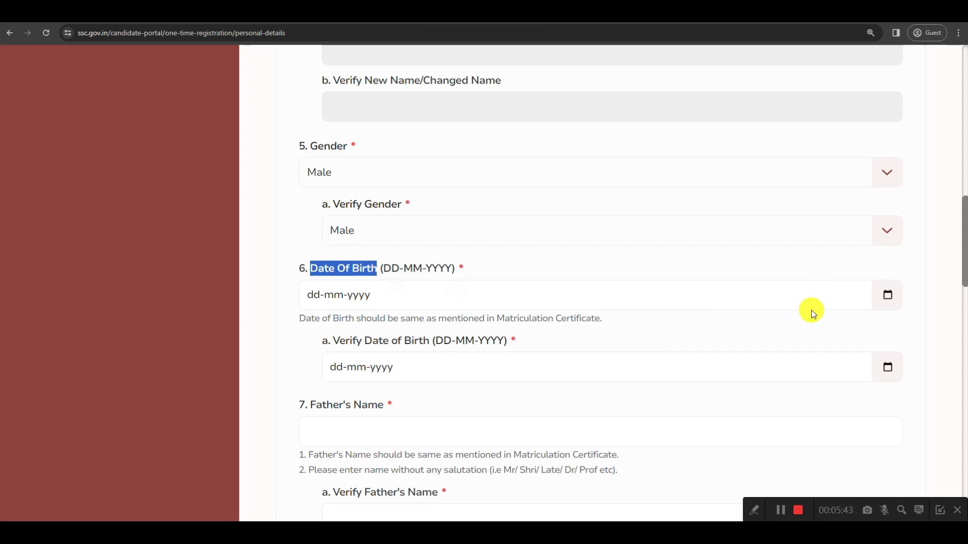
click(888, 296)
click(358, 82)
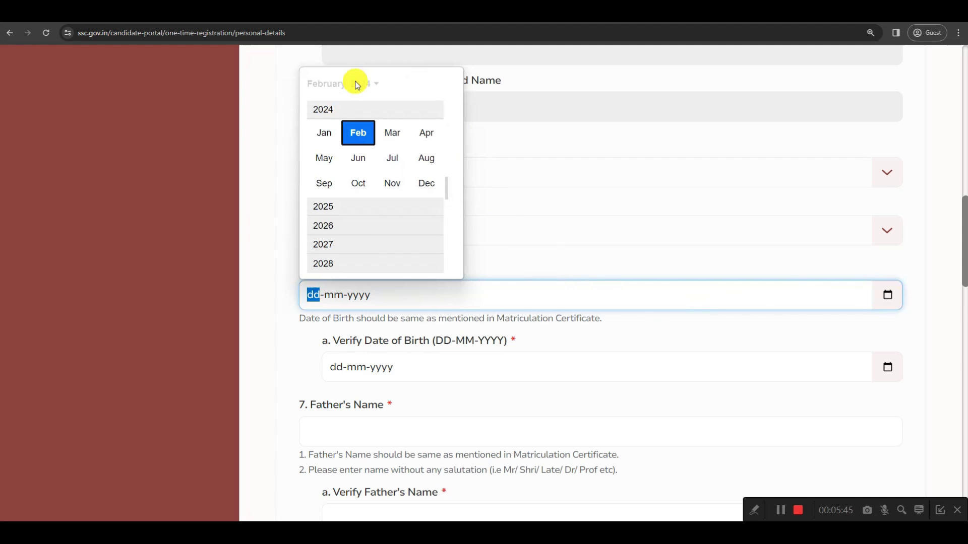
scroll(343, 107, up, 5)
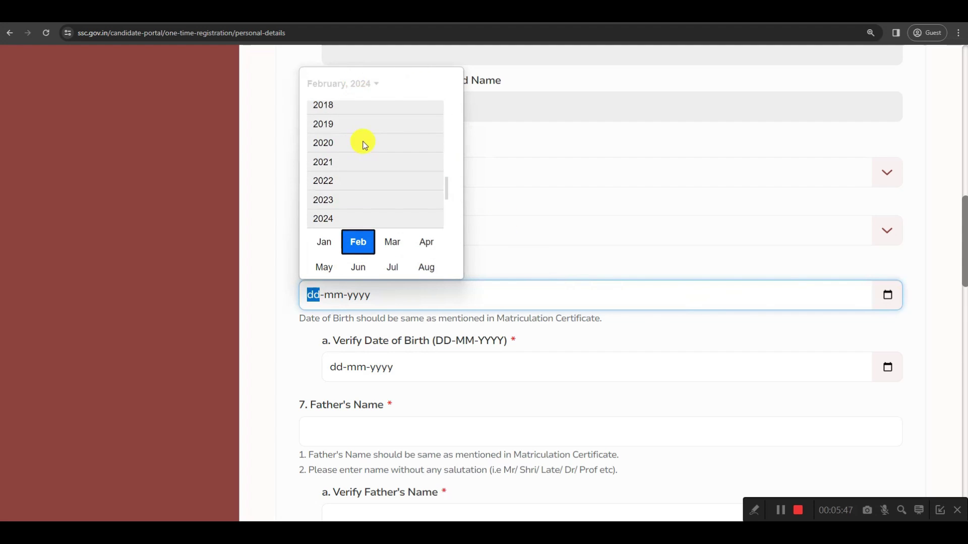
scroll(368, 163, up, 10)
click(322, 114)
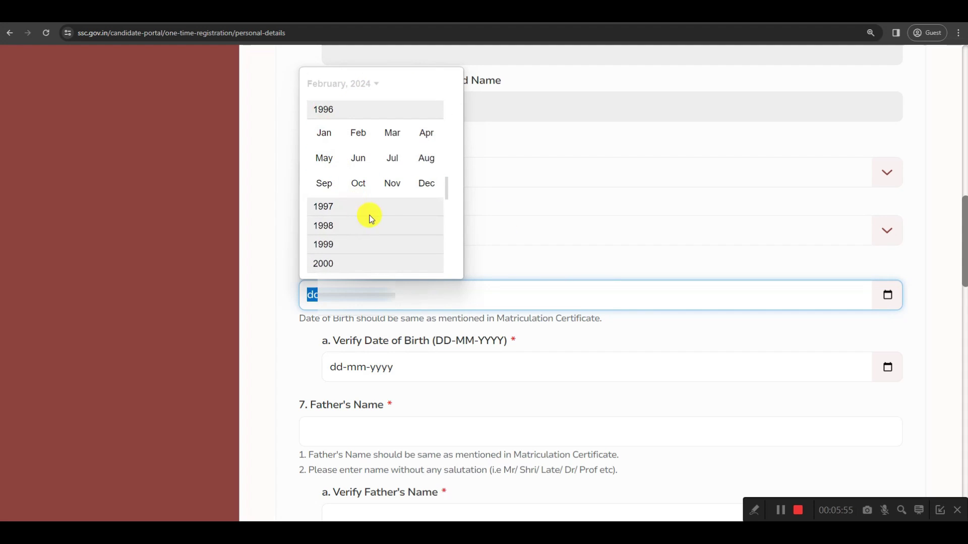
click(426, 158)
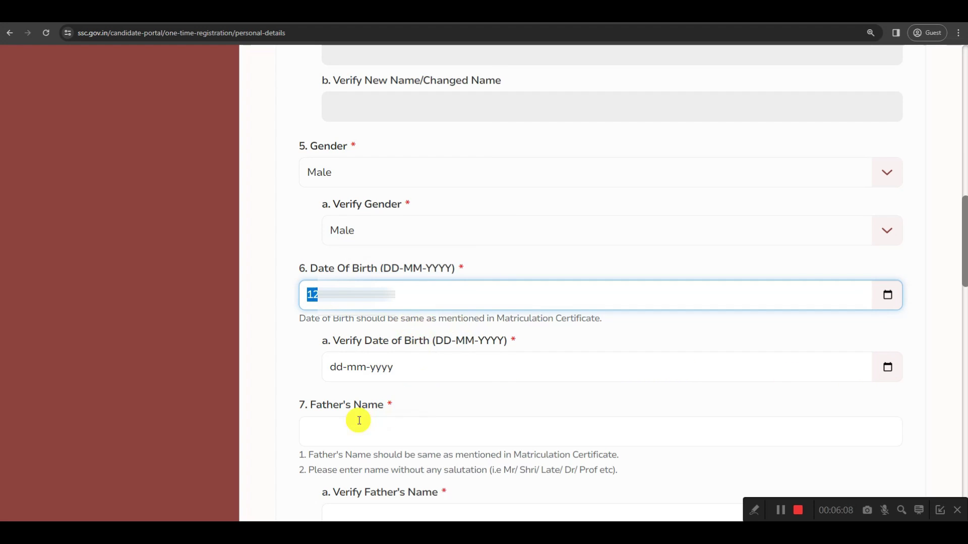
Review the Father's Name and Mother's Name fields along with their verification fields.
drag(311, 408, 386, 409)
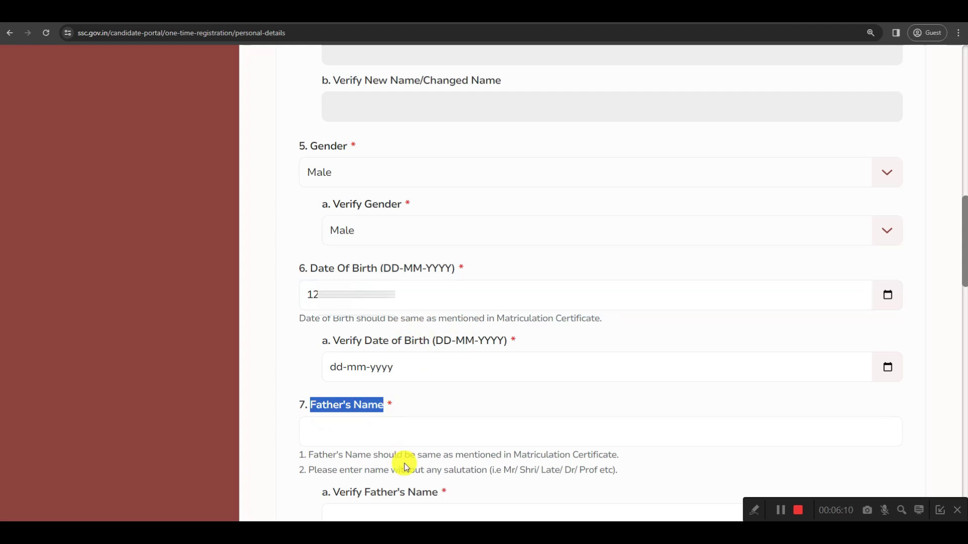
drag(365, 493, 419, 493)
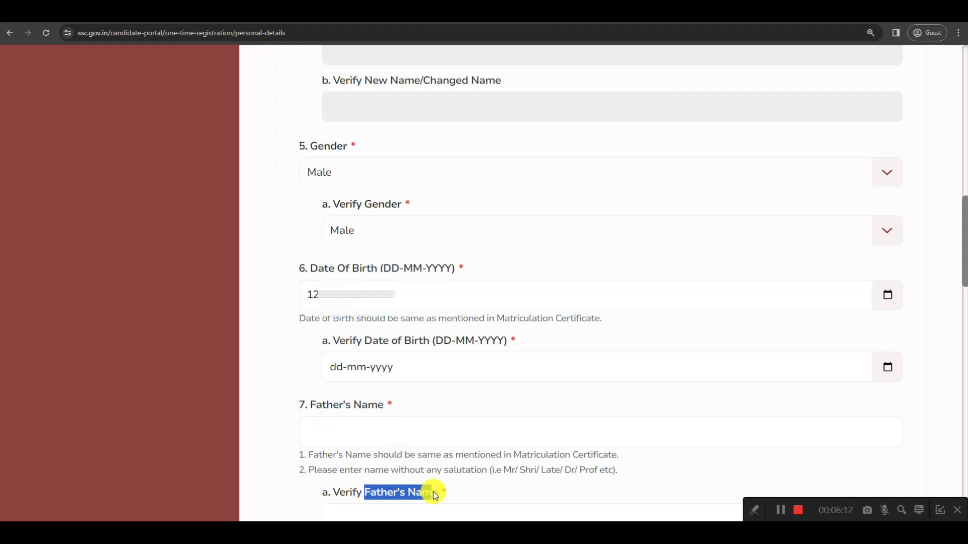
scroll(371, 179, down, 7)
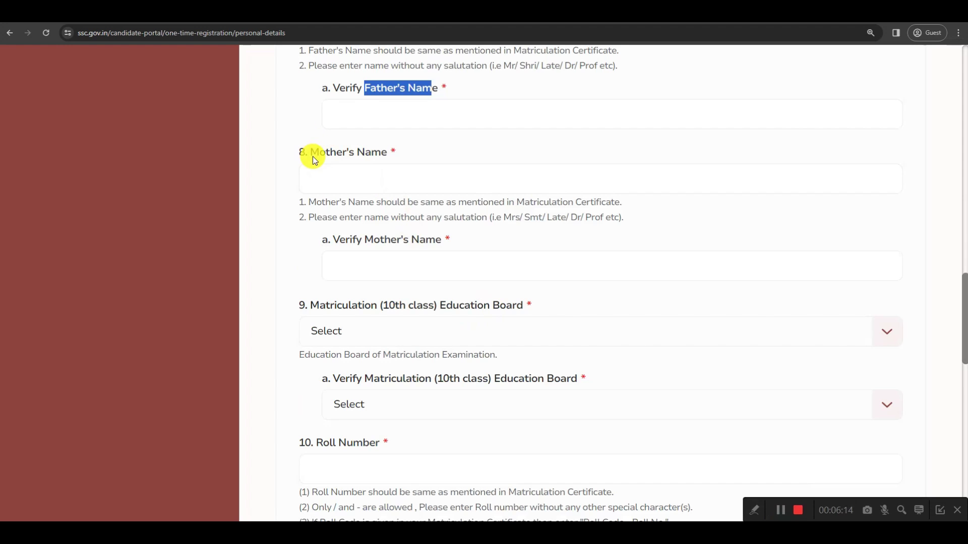
drag(313, 157, 388, 153)
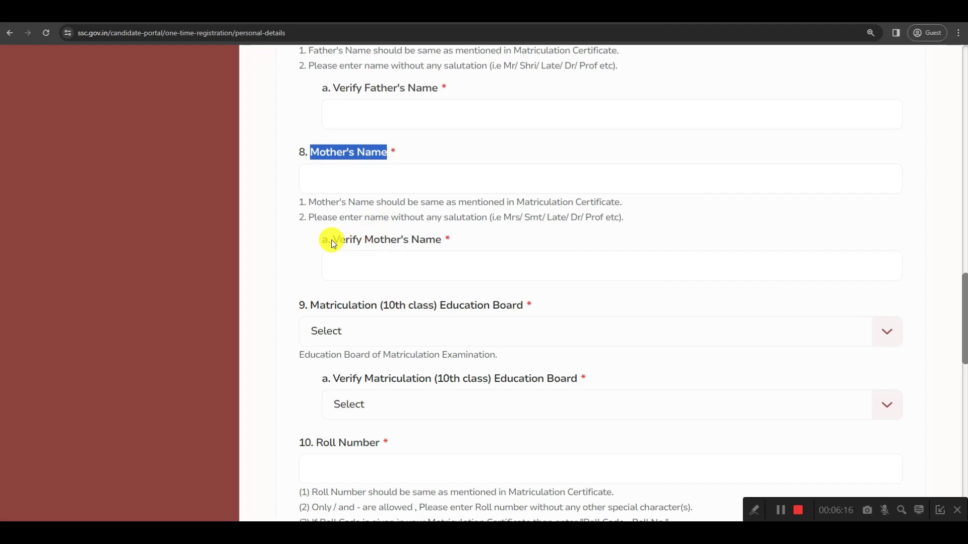
drag(332, 240, 441, 243)
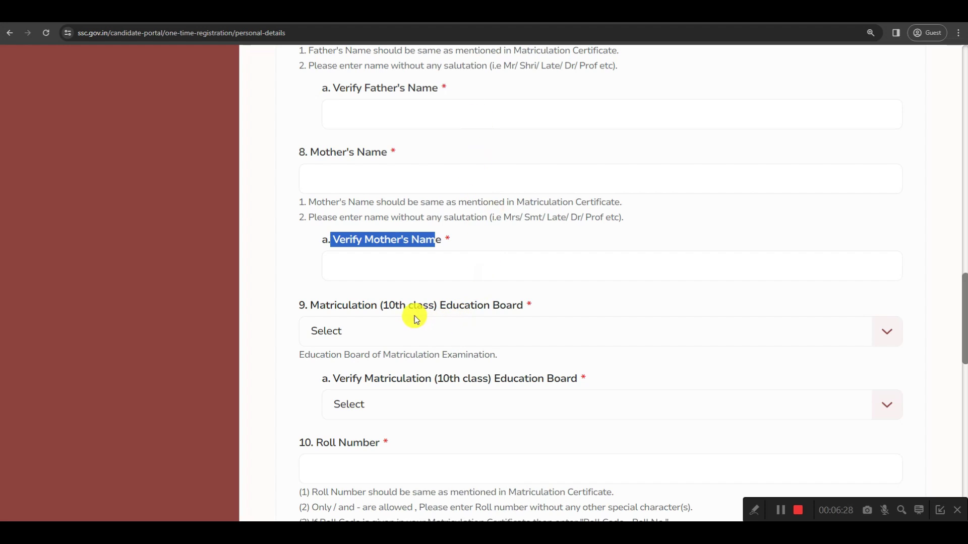
Set the Matriculation (10th class) Education Board and its verification field to Bihar School Examination Board, and look at the Roll Number field.
drag(312, 309, 528, 311)
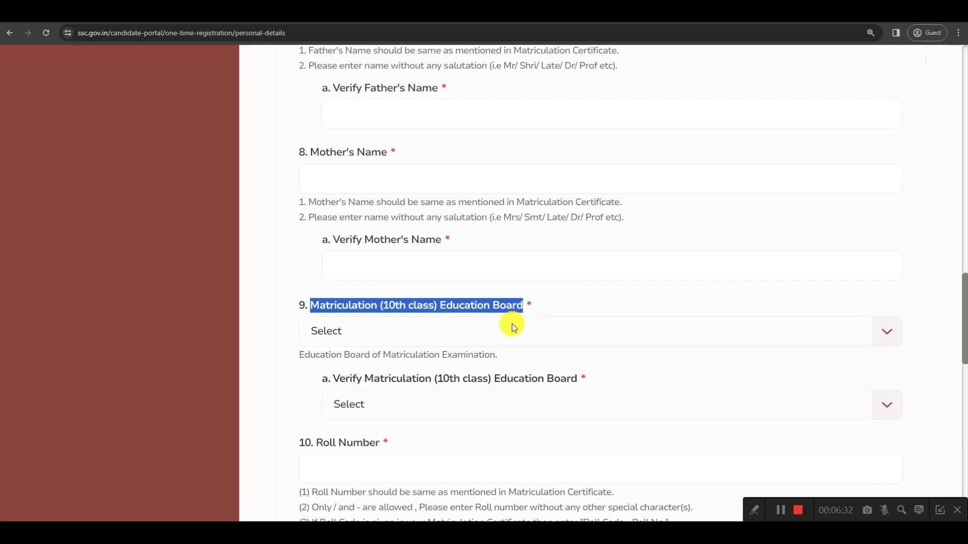
click(459, 337)
scroll(462, 353, down, 1)
scroll(465, 360, down, 1)
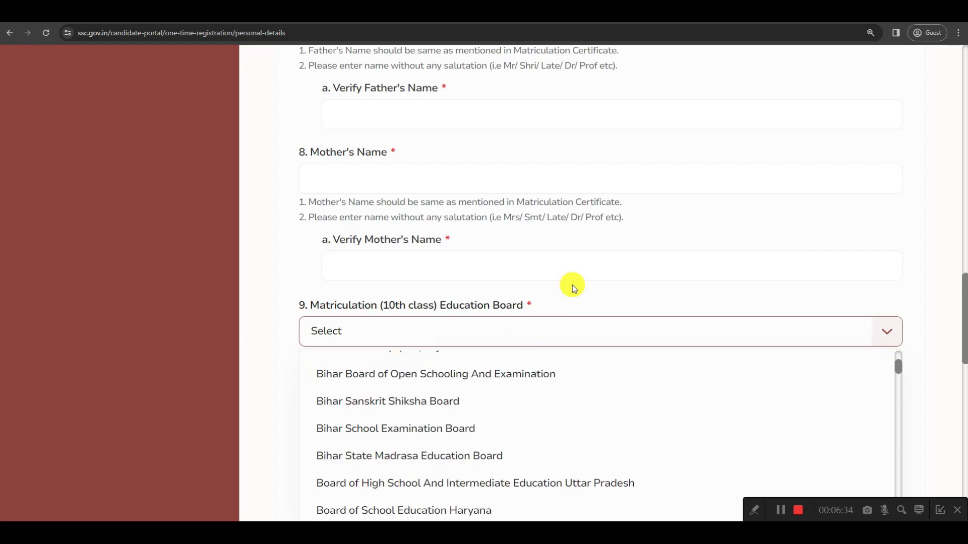
scroll(572, 283, down, 4)
scroll(437, 221, down, 2)
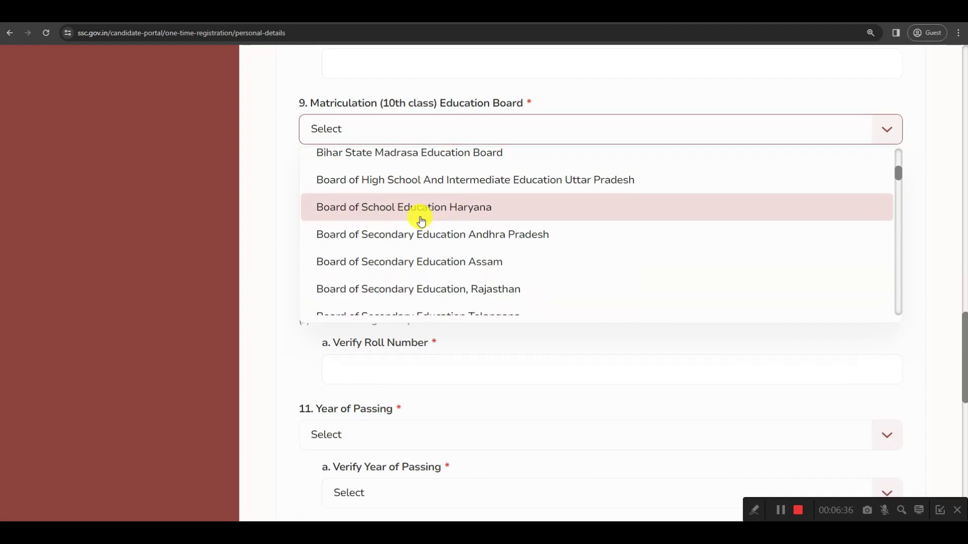
scroll(417, 206, up, 1)
click(399, 176)
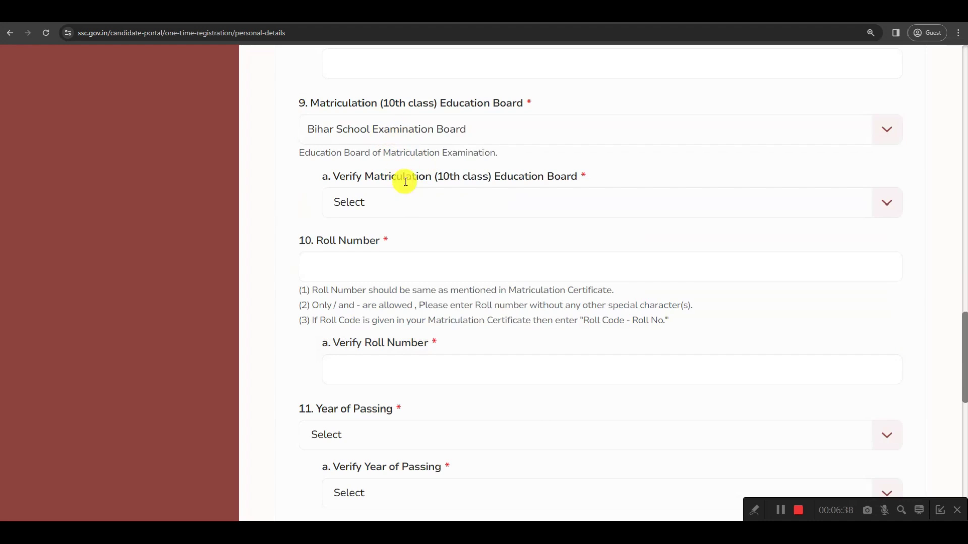
click(388, 204)
scroll(406, 318, down, 2)
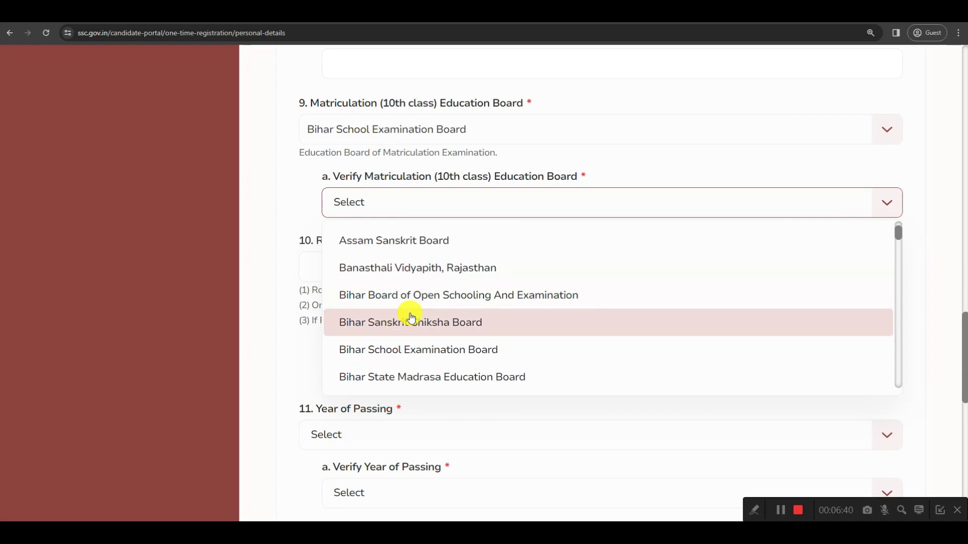
click(416, 301)
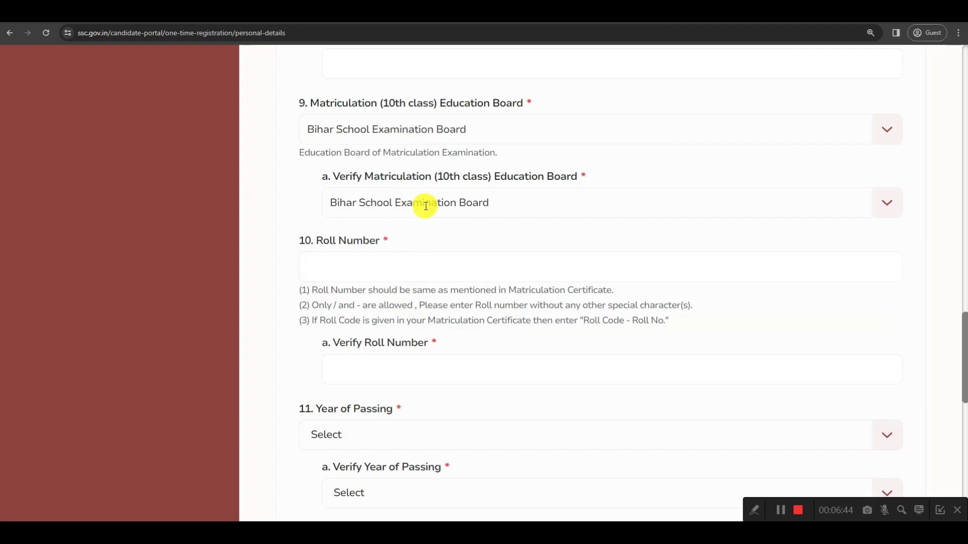
drag(318, 241, 389, 240)
click(436, 233)
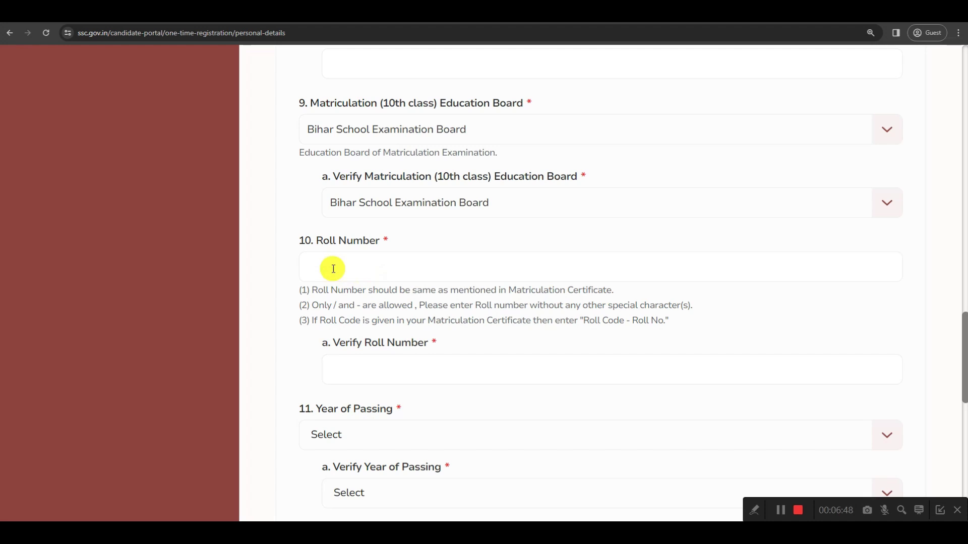
Set both Year of Passing and Verify Year of Passing to 2012.
scroll(433, 290, down, 1)
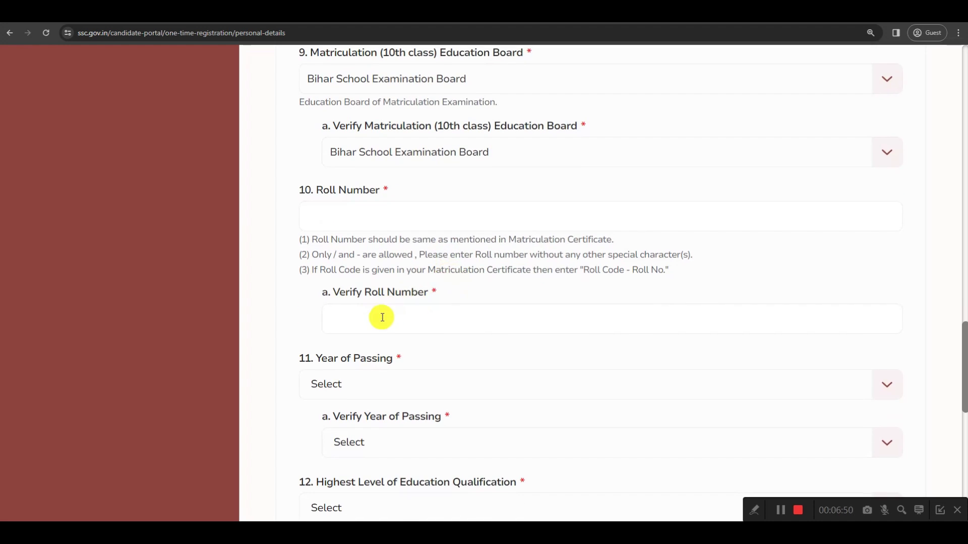
scroll(484, 300, down, 4)
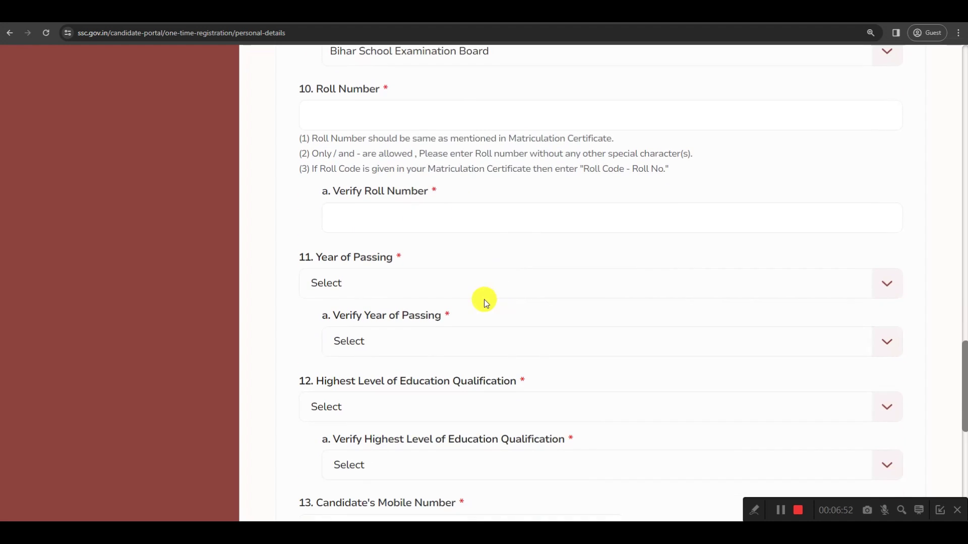
click(352, 186)
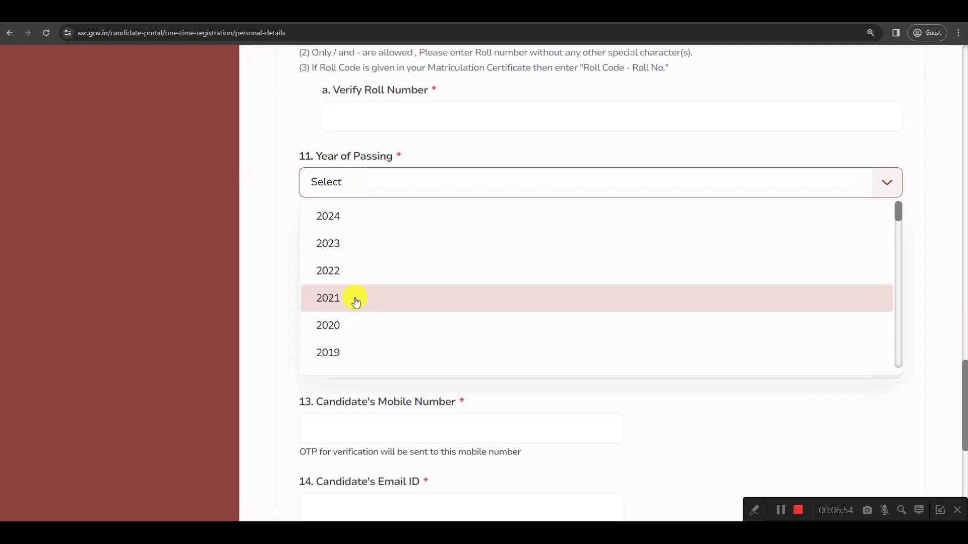
scroll(353, 332, down, 1)
scroll(355, 333, down, 3)
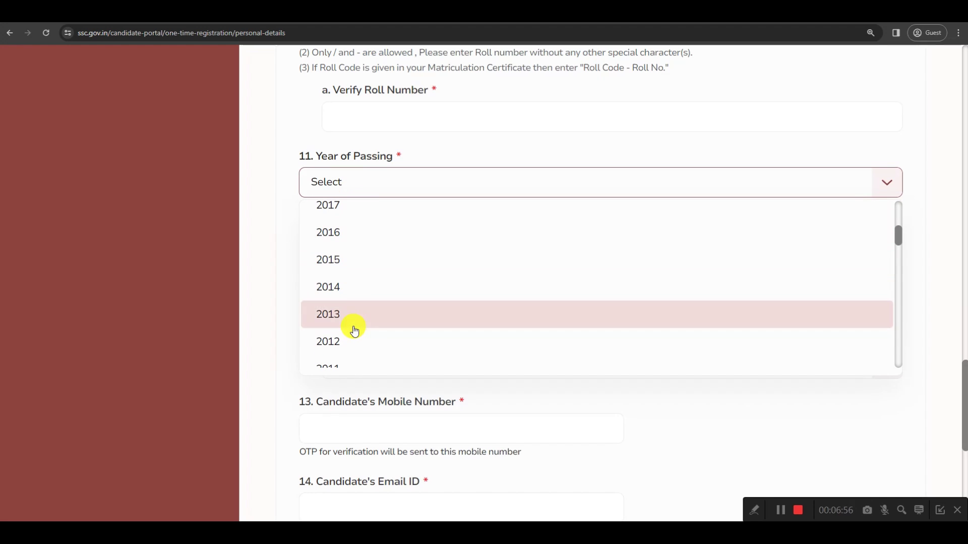
click(349, 338)
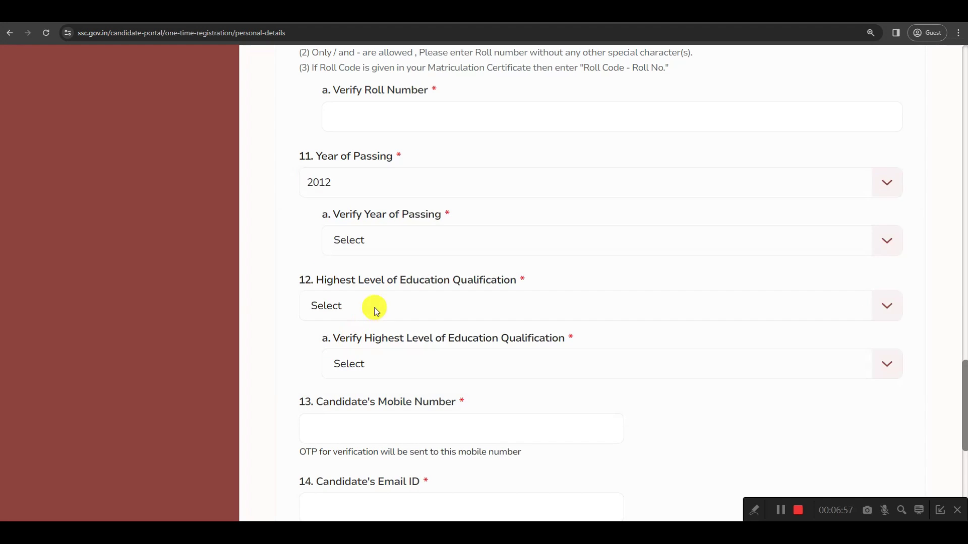
click(372, 240)
scroll(372, 384, down, 4)
scroll(372, 385, down, 1)
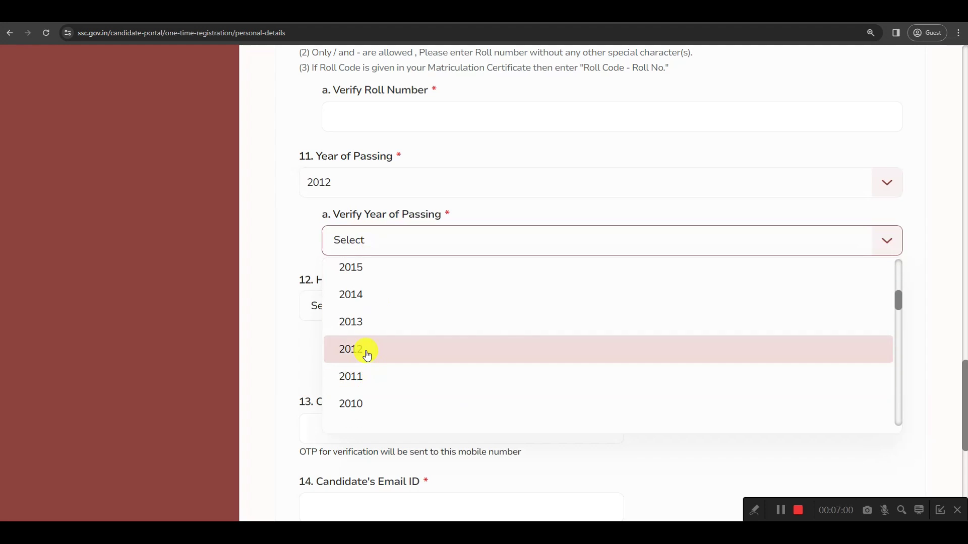
click(365, 350)
Set Highest Level of Education Qualification and its verification field to Graduation.
scroll(484, 278, down, 1)
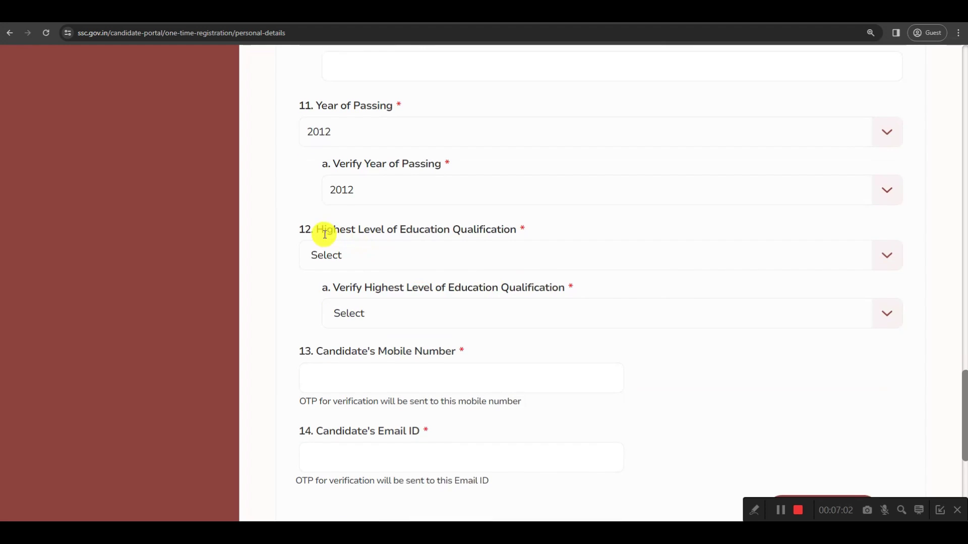
drag(317, 228, 358, 232)
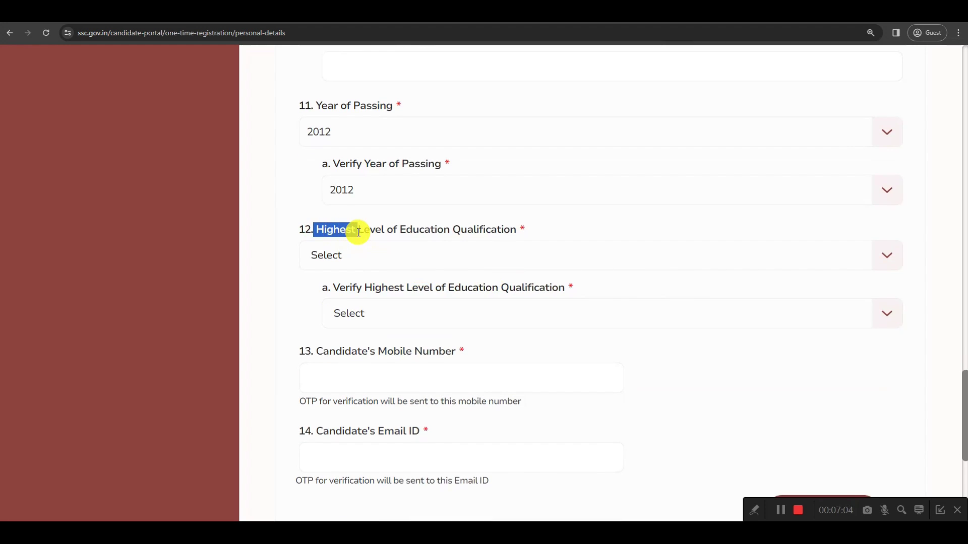
click(340, 254)
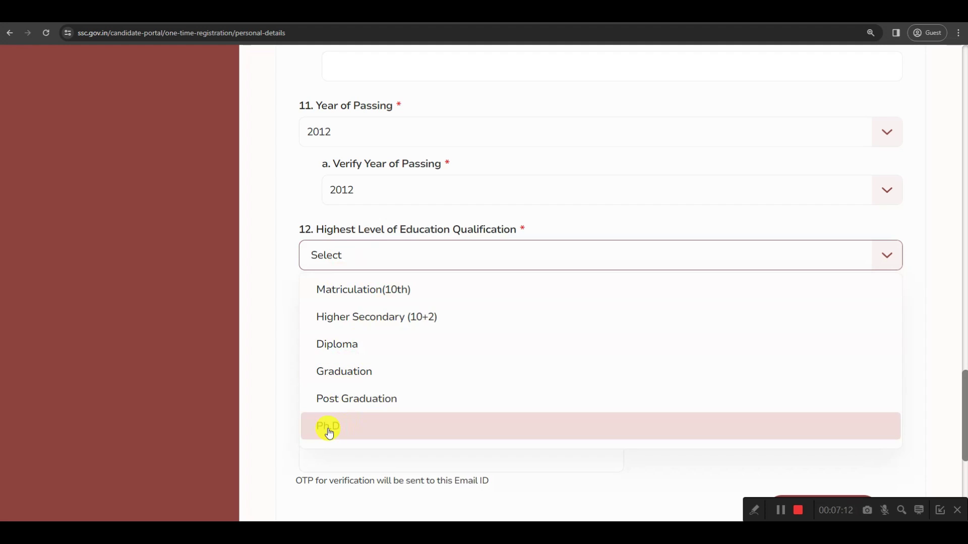
click(342, 372)
click(372, 311)
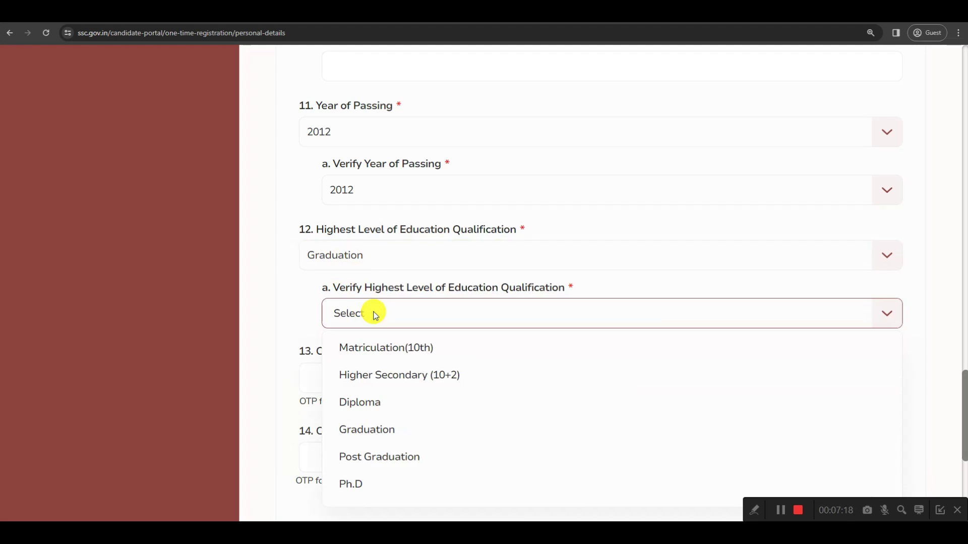
click(382, 429)
Enter the candidate's mobile number and validate it with the Mobile OTP.
scroll(525, 339, down, 3)
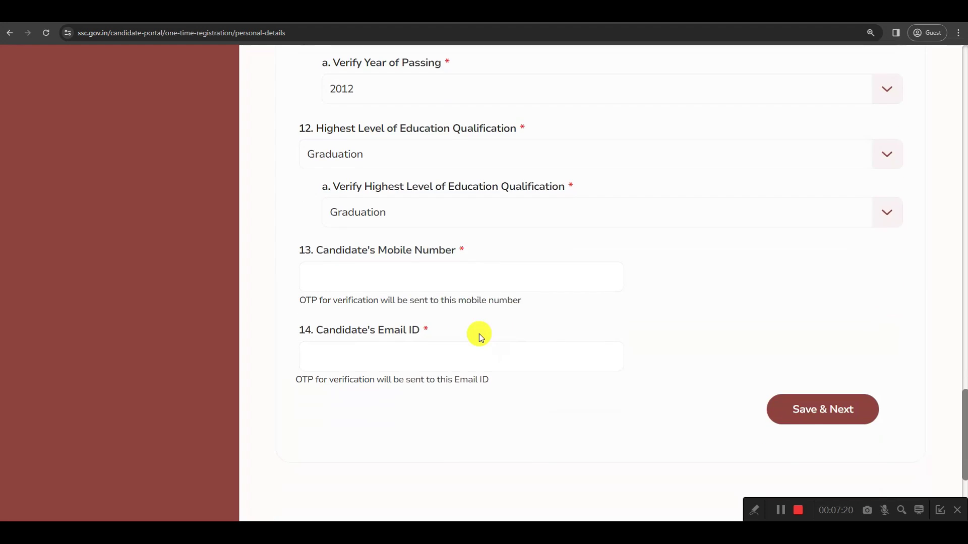
drag(317, 201, 455, 201)
click(421, 231)
key(ctrl+v)
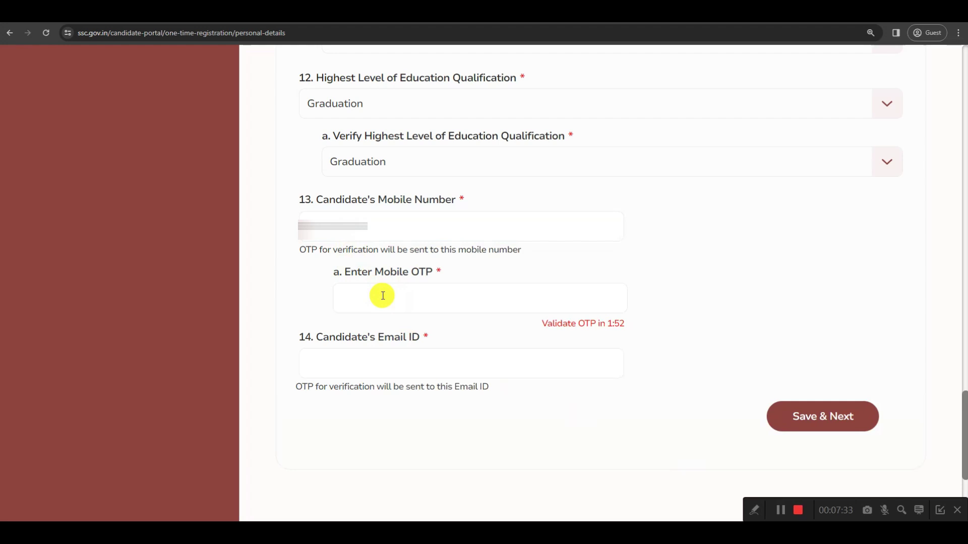
click(779, 511)
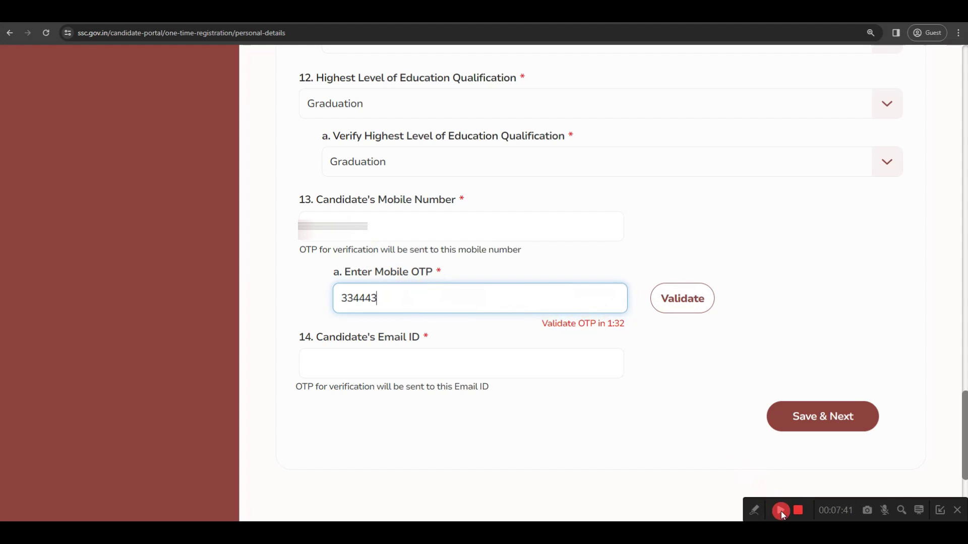
click(682, 298)
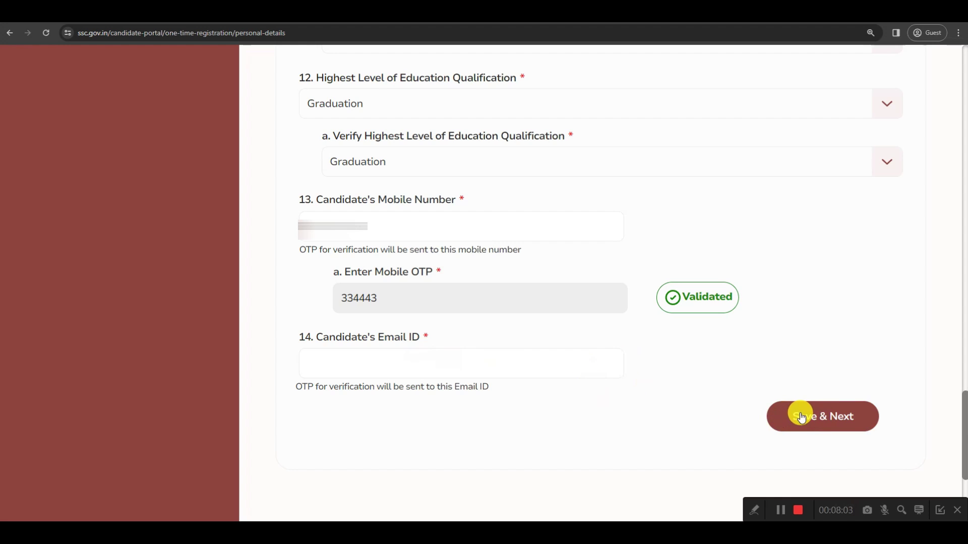
Validate the candidate's email ID with its Email OTP, submit the completed Personal Details form and close the message.
click(782, 509)
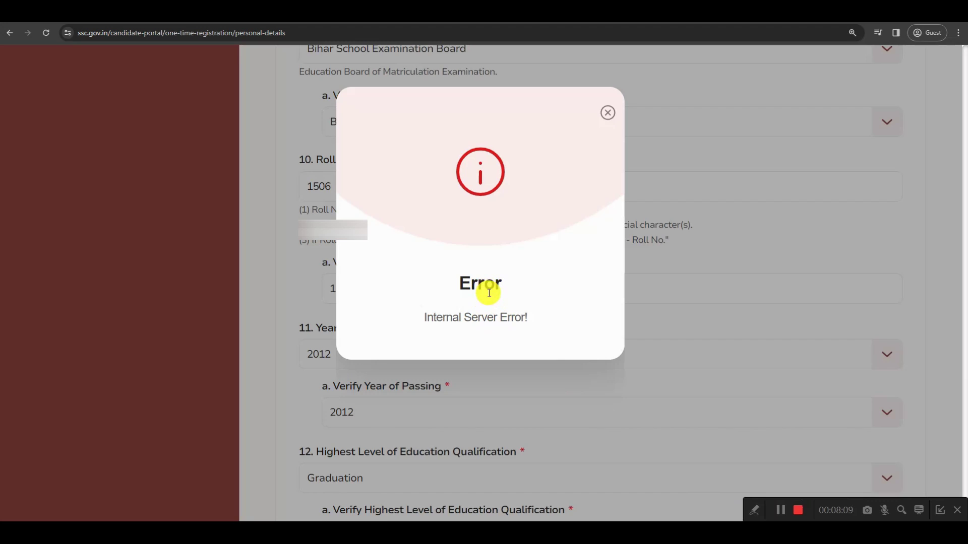
click(781, 510)
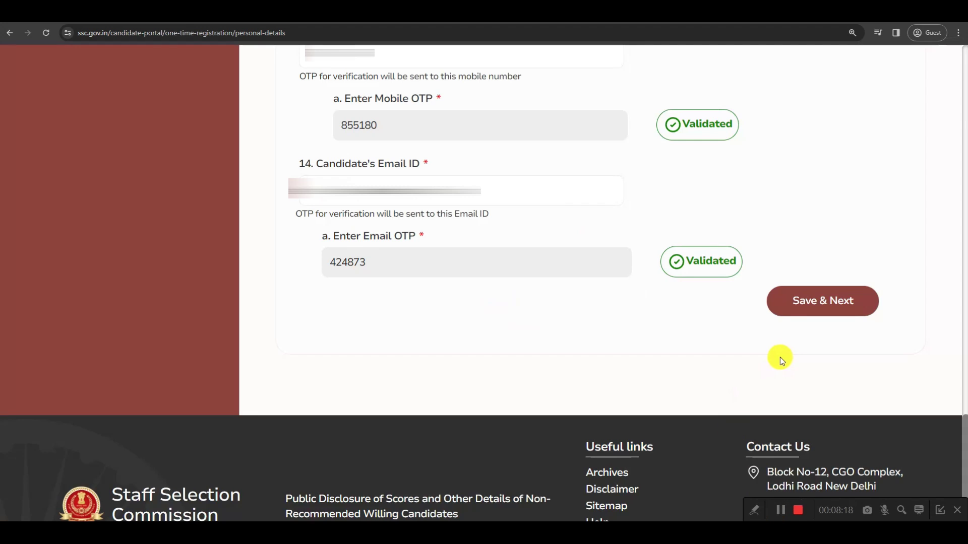
click(799, 302)
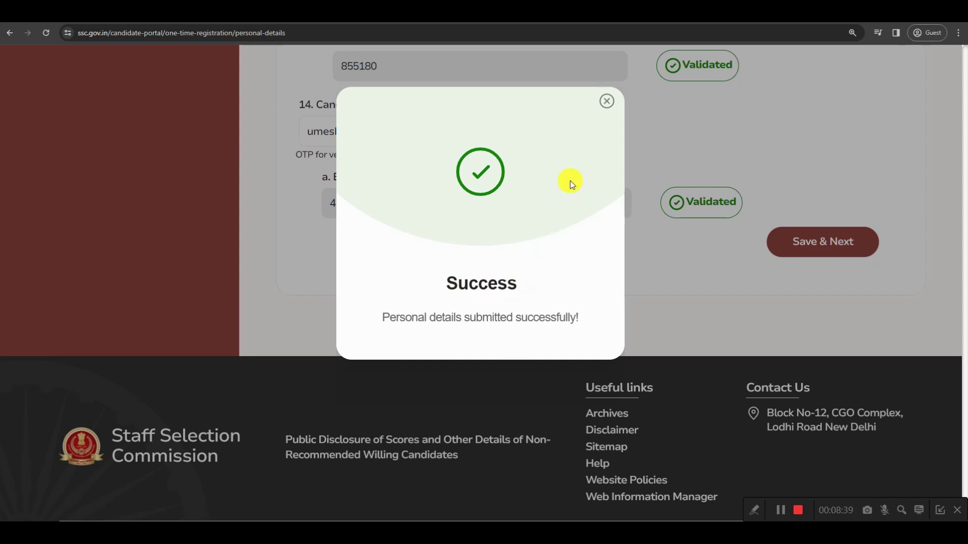
click(608, 102)
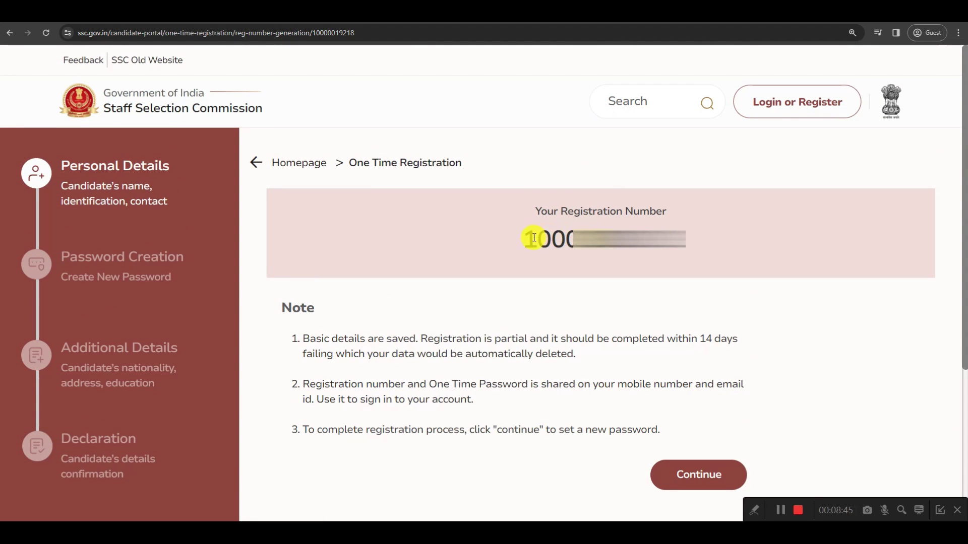
Review the generated registration number and the One Time Password note, and continue to the sign-in page.
drag(534, 238, 674, 232)
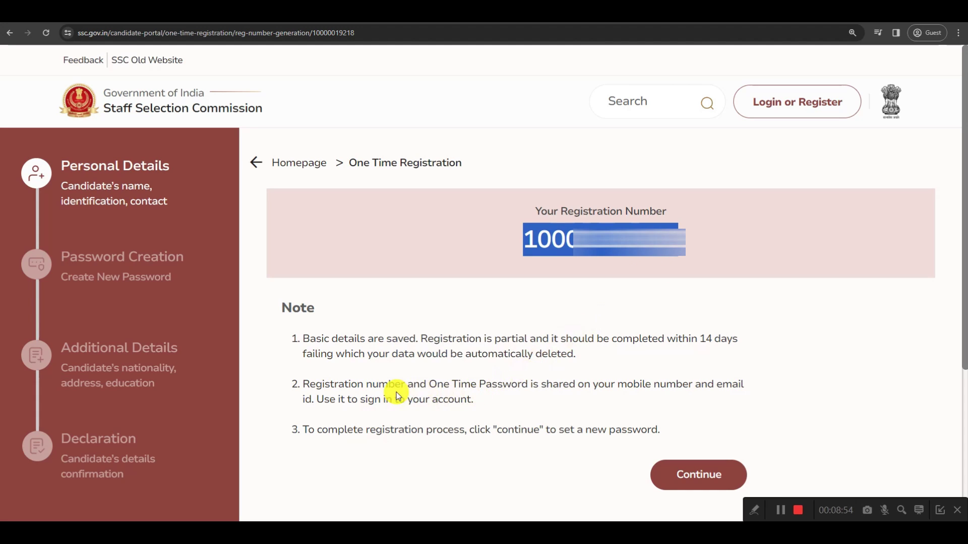
drag(429, 385, 522, 390)
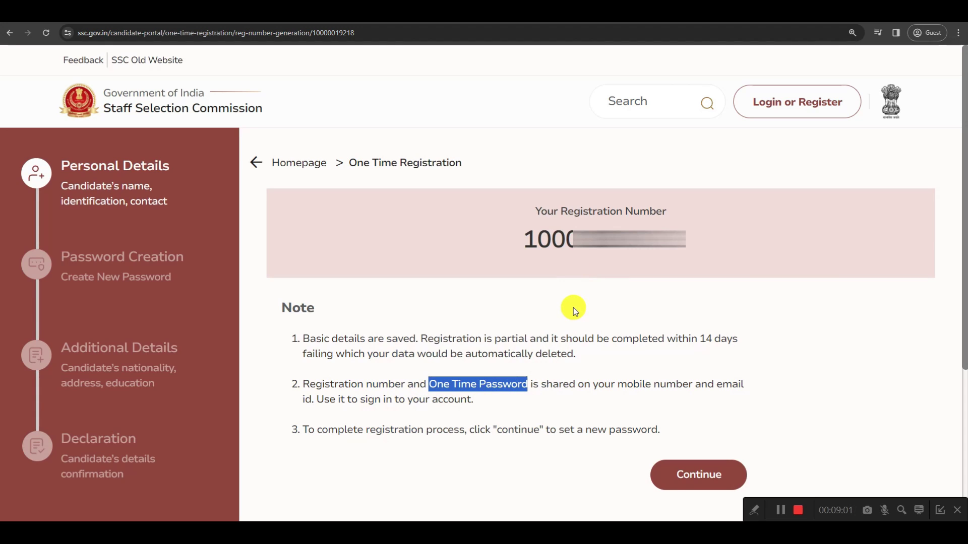
click(687, 473)
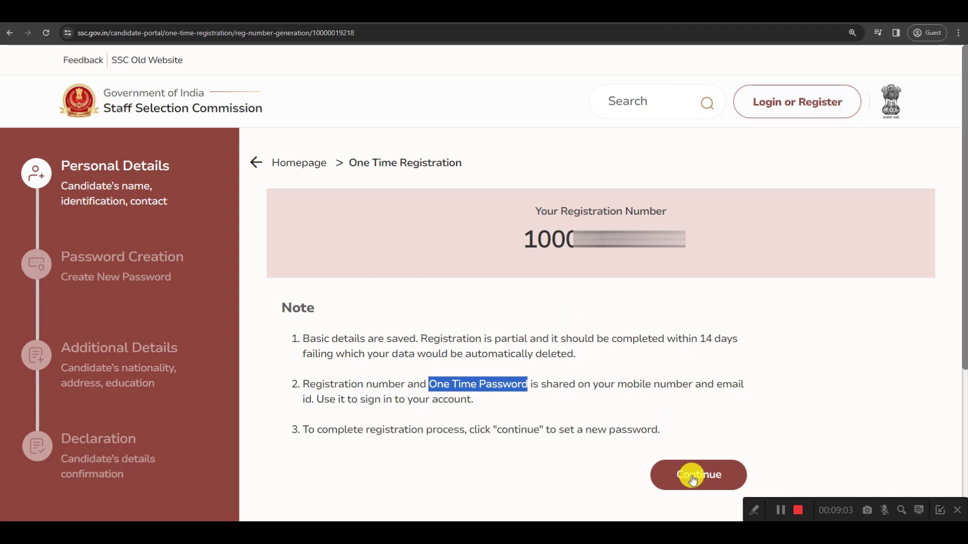
Sign in with the candidate's registration number, the one-time password and the captcha.
scroll(511, 326, down, 1)
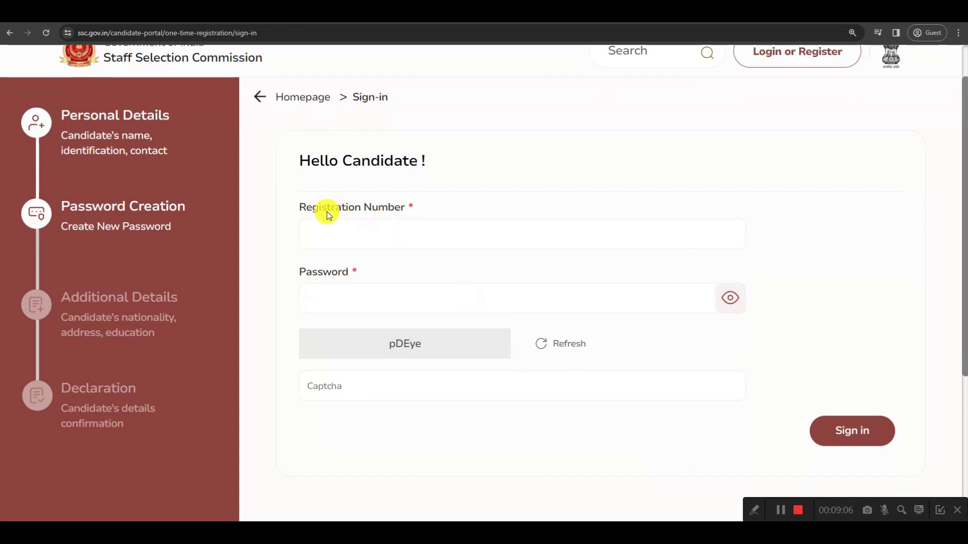
drag(322, 210, 400, 213)
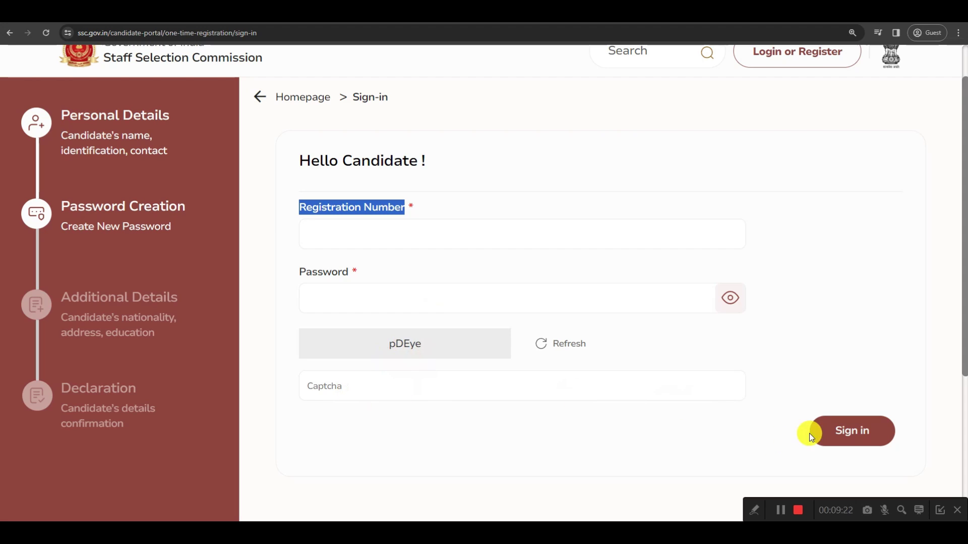
click(784, 511)
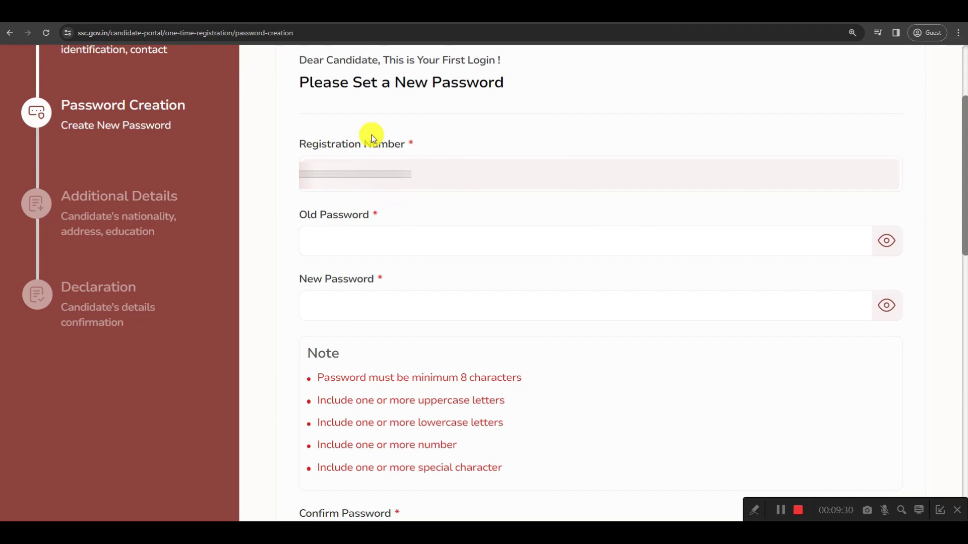
Read the Set a New Password heading and the minimum length rule for the new password.
drag(360, 83, 504, 86)
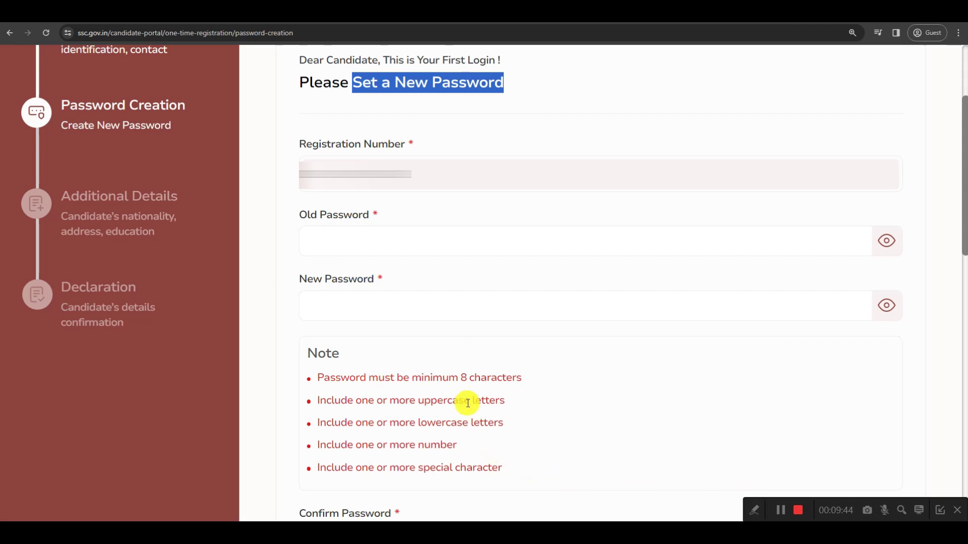
drag(462, 379, 522, 382)
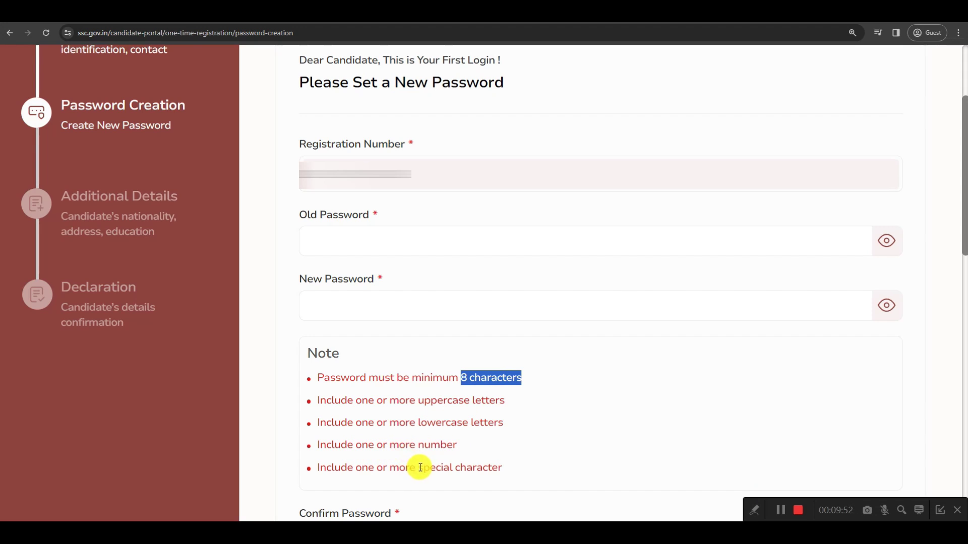
click(755, 510)
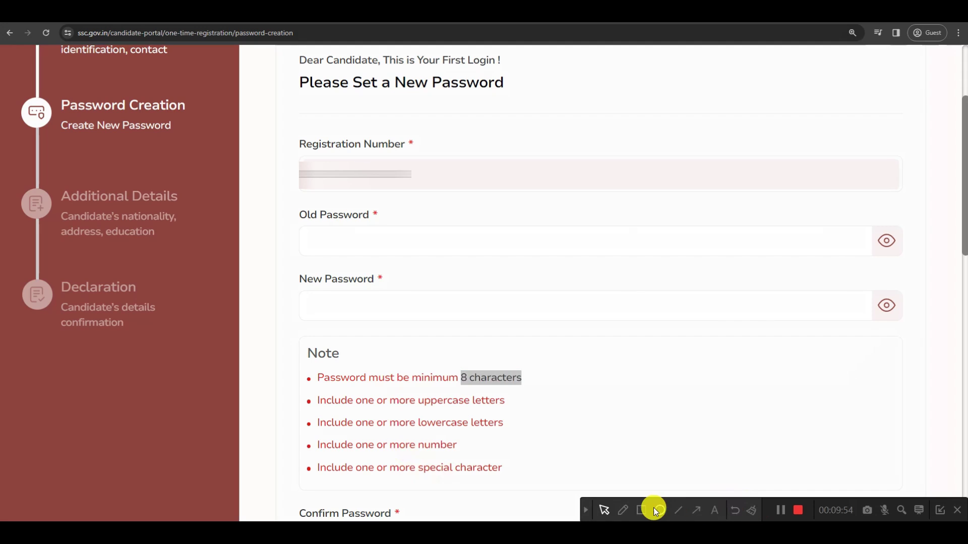
click(623, 510)
mouse_move(559, 352)
mouse_down()
mouse_move(599, 324)
mouse_move(600, 311)
mouse_move(611, 325)
mouse_move(613, 311)
mouse_move(644, 298)
mouse_move(650, 311)
mouse_up()
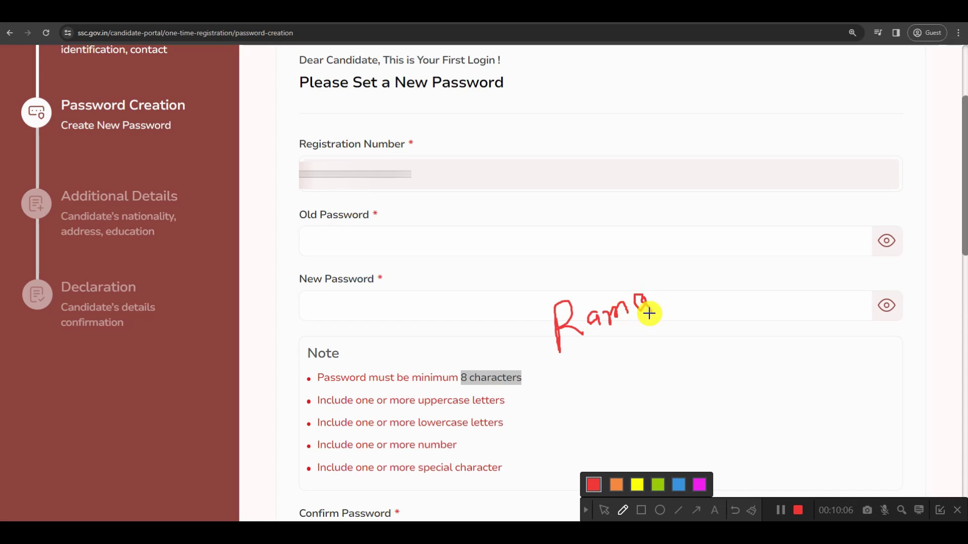
mouse_move(649, 314)
mouse_down()
mouse_move(648, 283)
mouse_move(672, 292)
mouse_move(691, 275)
mouse_move(722, 293)
mouse_up()
mouse_move(575, 359)
mouse_down()
mouse_move(733, 304)
mouse_move(568, 265)
mouse_move(551, 347)
mouse_move(566, 352)
mouse_up()
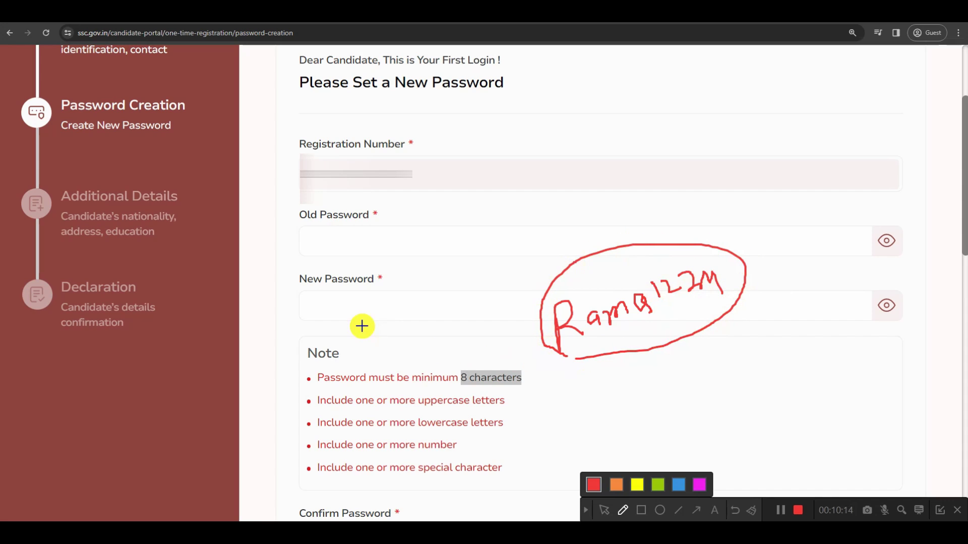
drag(333, 301, 367, 285)
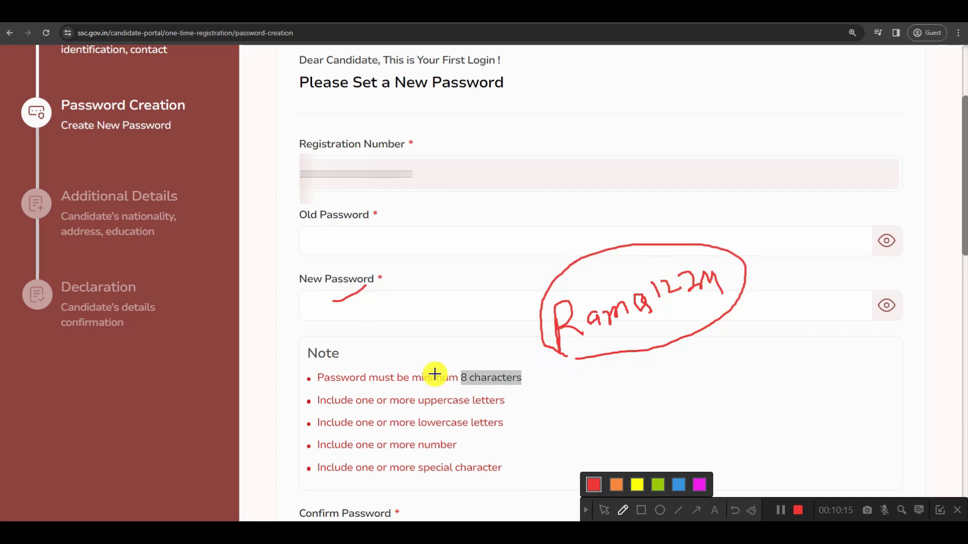
click(585, 510)
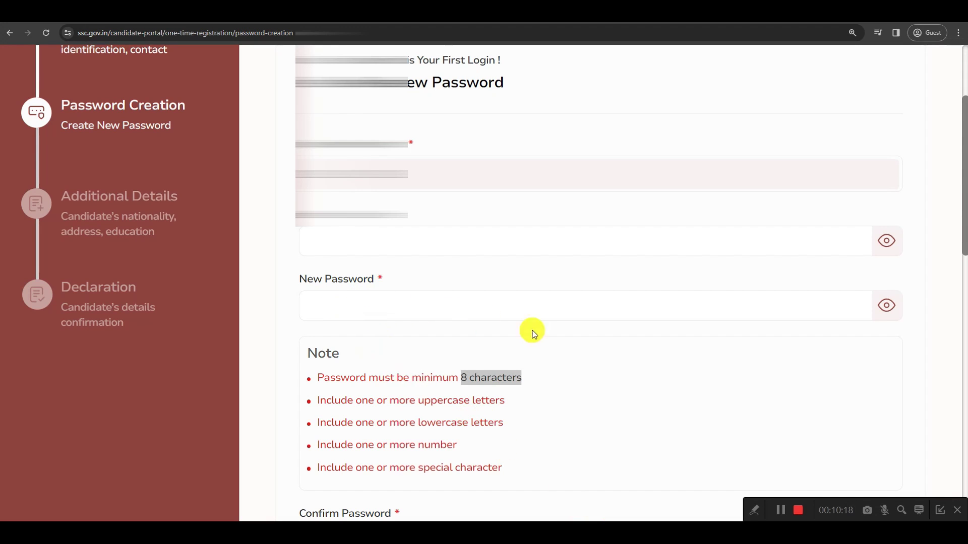
Look at the Confirm Password field and set Security Question 1 to "What is your favorite movie?".
scroll(584, 337, down, 4)
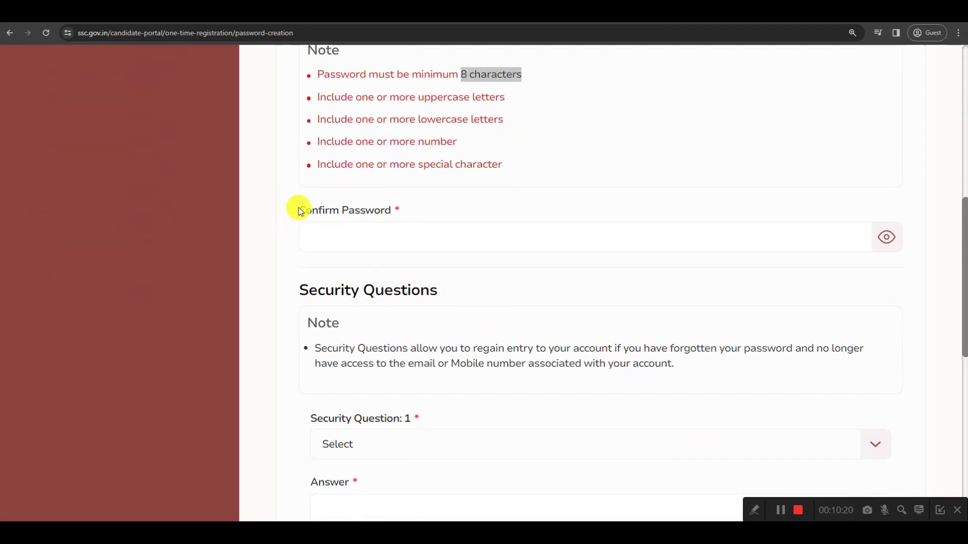
drag(298, 208, 387, 214)
scroll(561, 287, down, 4)
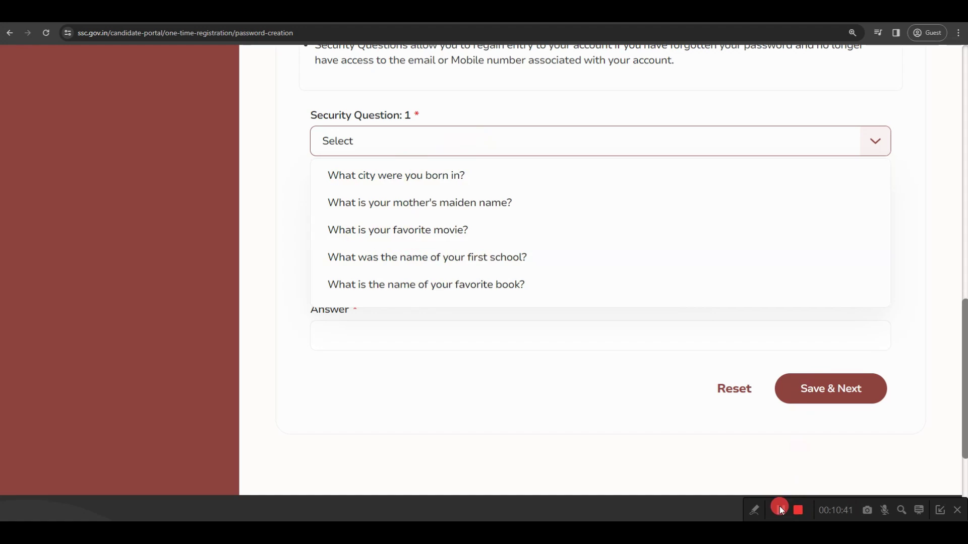
click(393, 230)
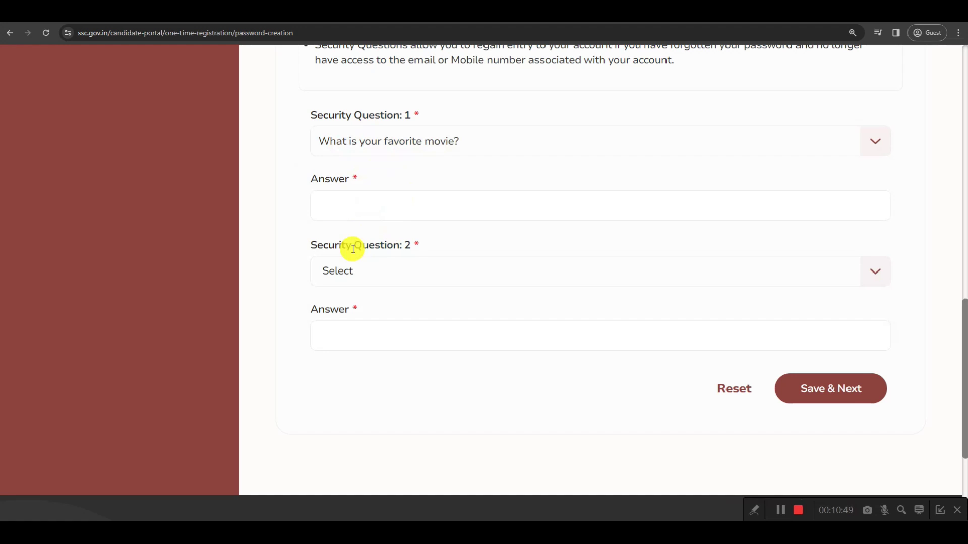
Set Security Question 2 to "What city were you born in?" and close the password creation success message.
drag(313, 244, 353, 242)
click(372, 271)
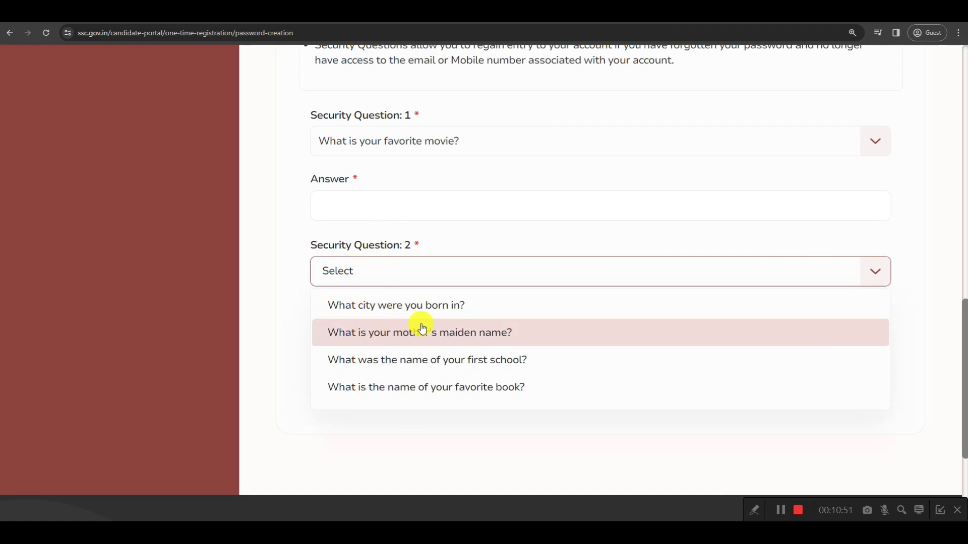
click(416, 307)
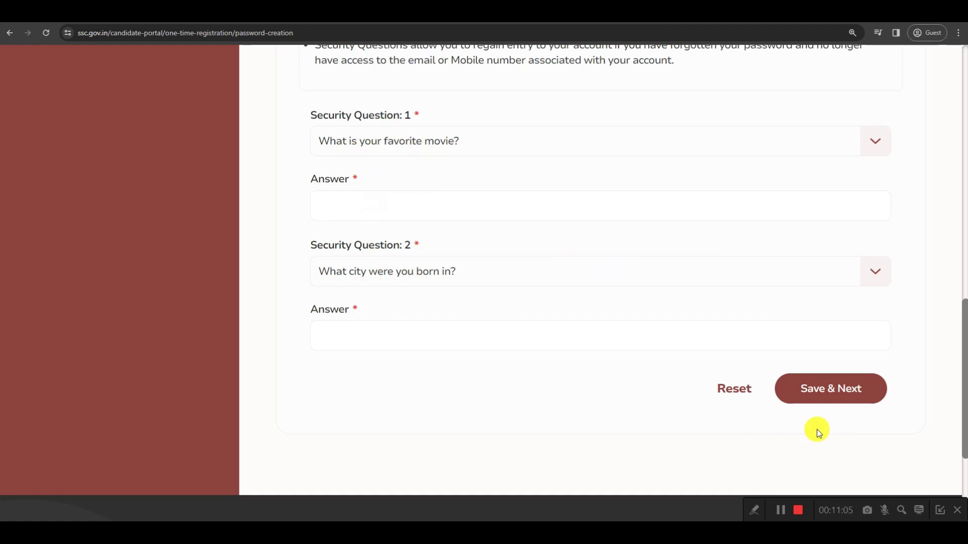
click(783, 511)
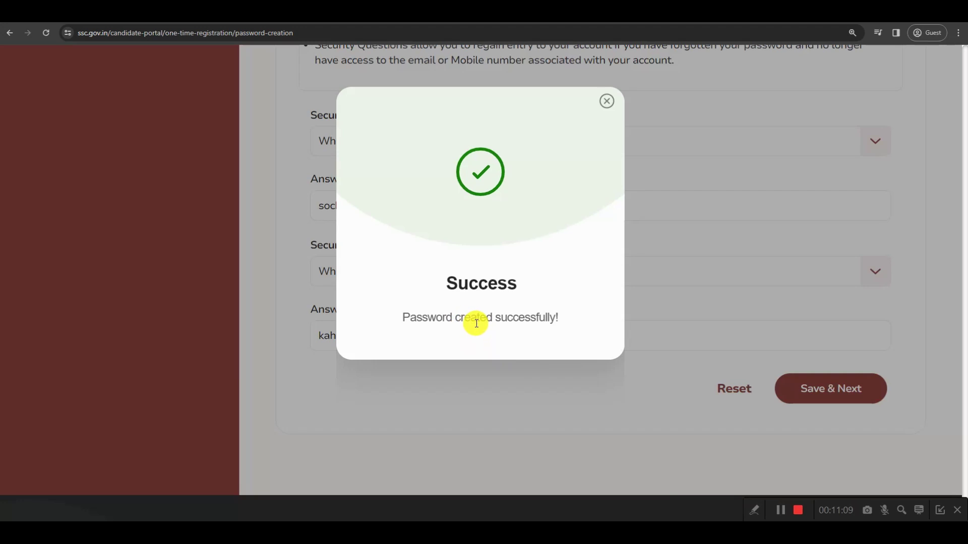
click(607, 103)
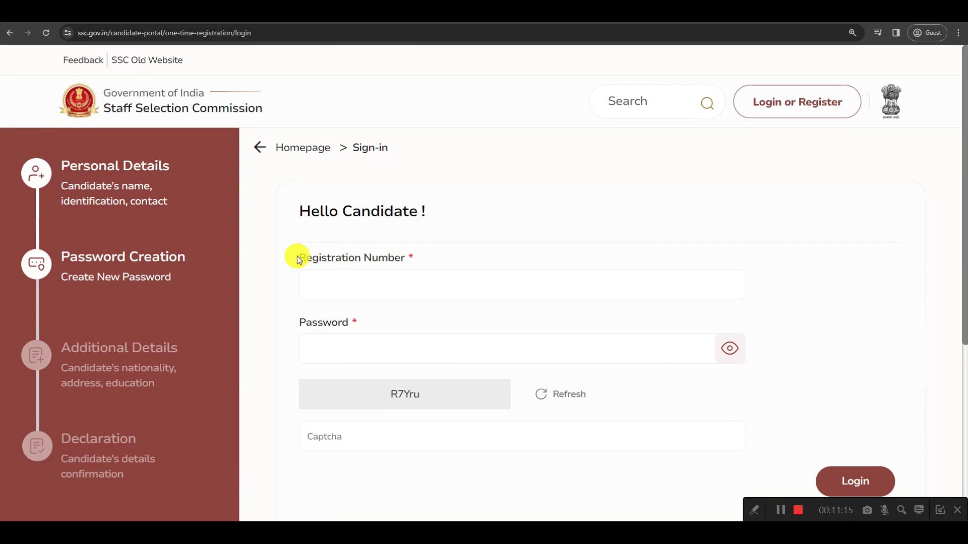
Look over the Registration Number and Password fields on the candidate sign-in page.
drag(298, 258, 404, 261)
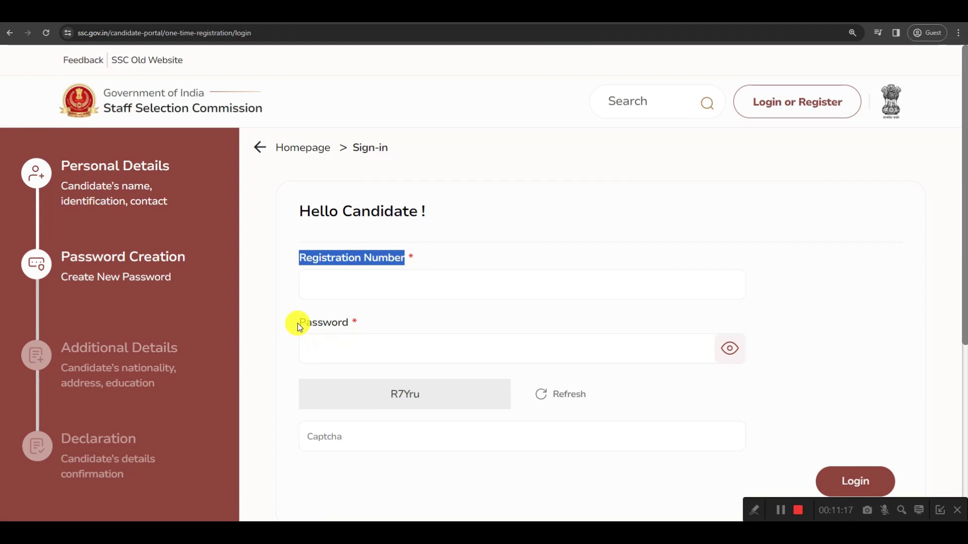
drag(298, 322, 345, 334)
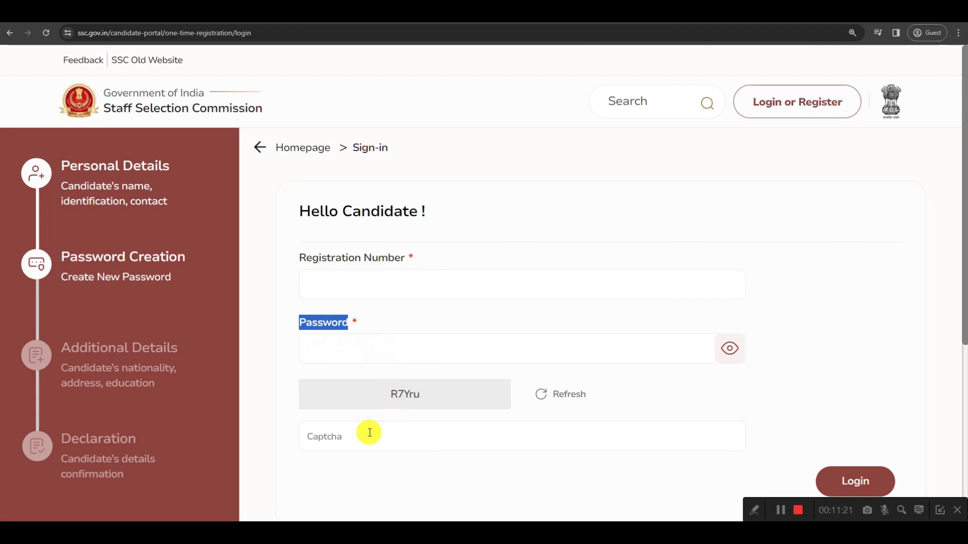
scroll(367, 430, down, 2)
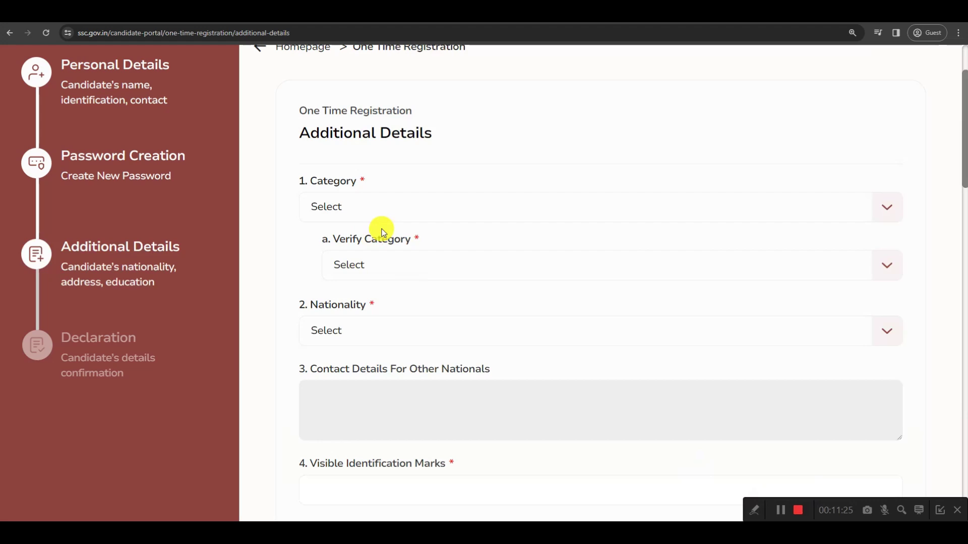
Set both Category and Verify Category to OBC in the Additional Details form.
drag(305, 133, 423, 133)
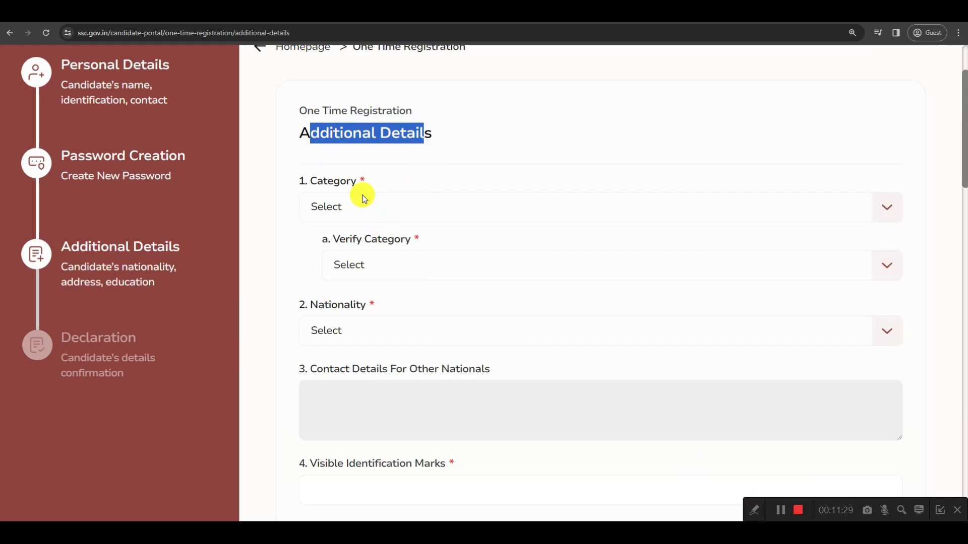
click(886, 210)
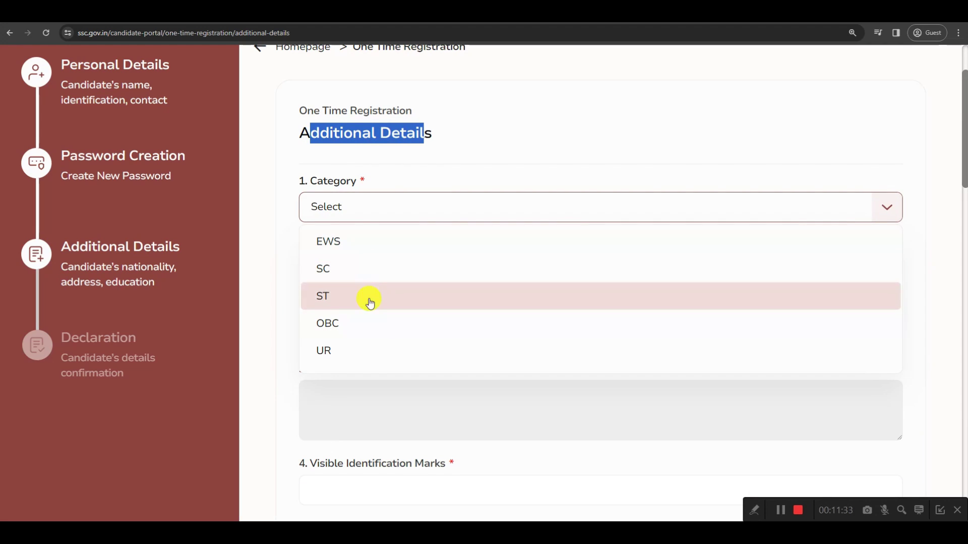
click(370, 322)
click(362, 264)
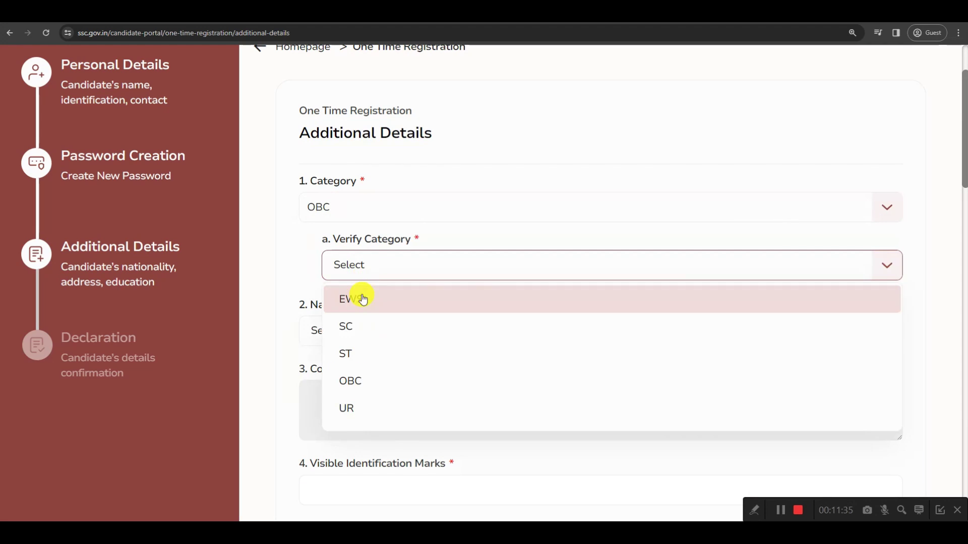
click(363, 377)
Try setting the Nationality to Others and examine the Contact Details For Other Nationals field.
click(312, 304)
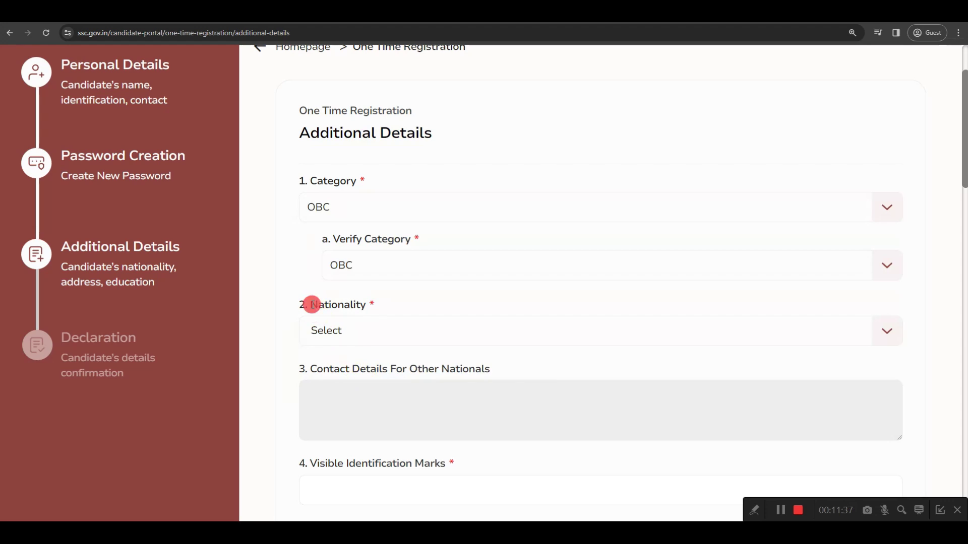
drag(311, 304, 364, 305)
click(345, 331)
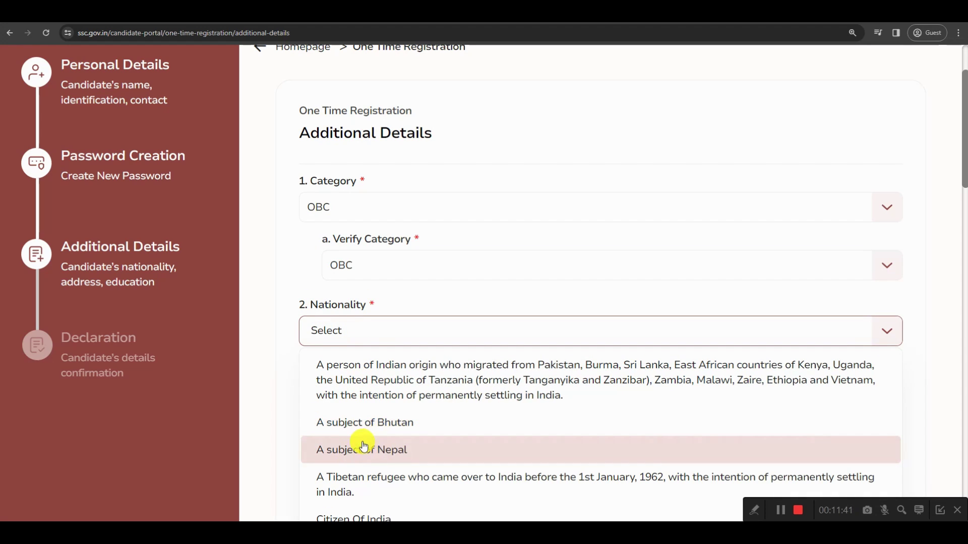
scroll(412, 447, down, 1)
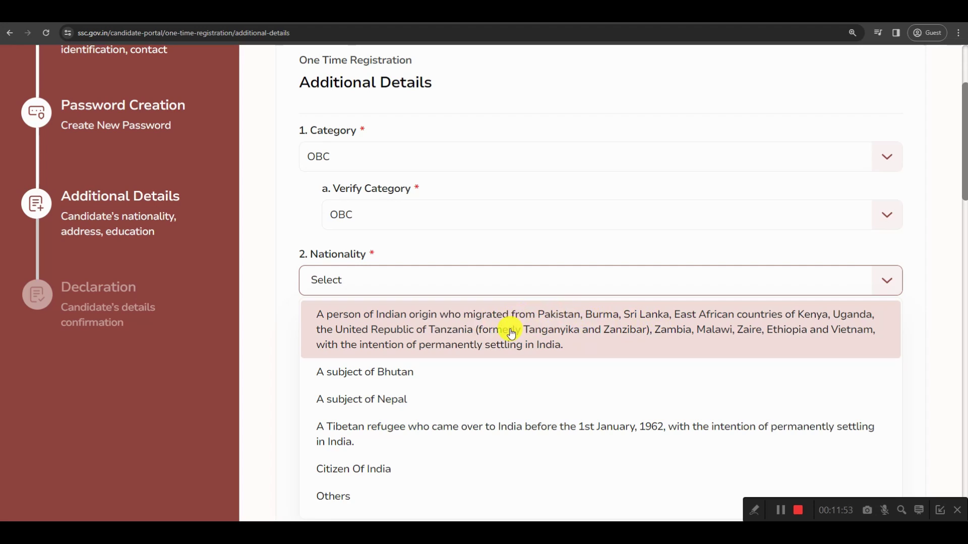
scroll(402, 425, down, 1)
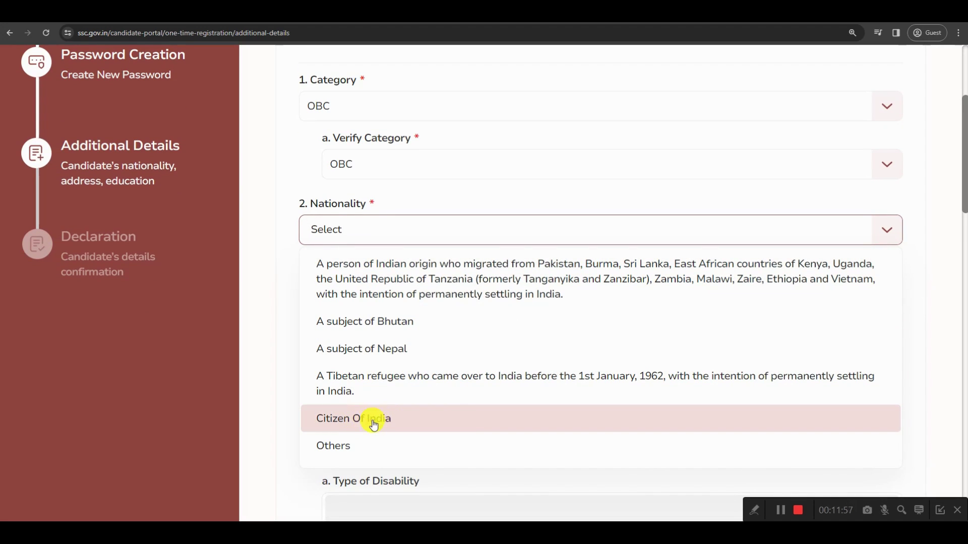
click(368, 445)
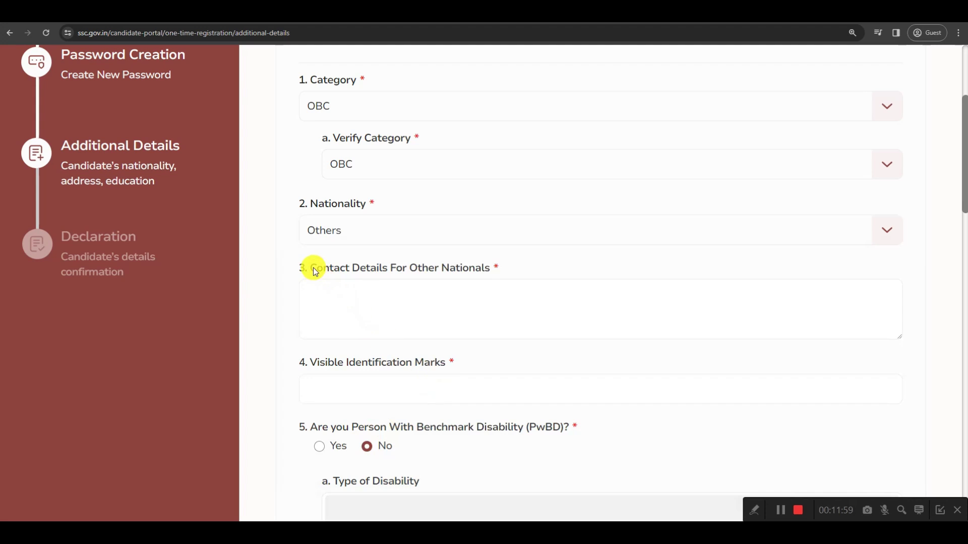
drag(315, 273, 482, 272)
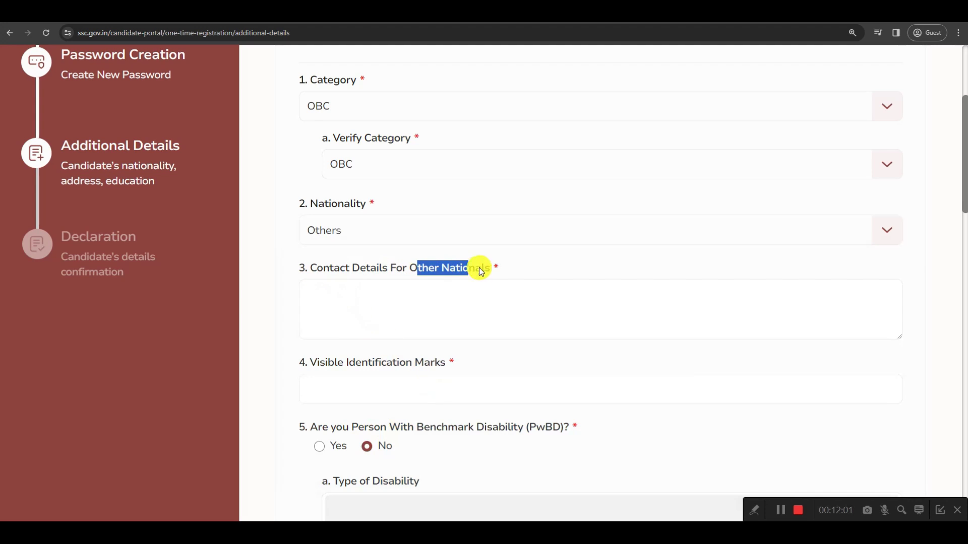
click(507, 270)
Set the Nationality to Citizen Of India and check the Contact Details For Other Nationals field.
click(348, 231)
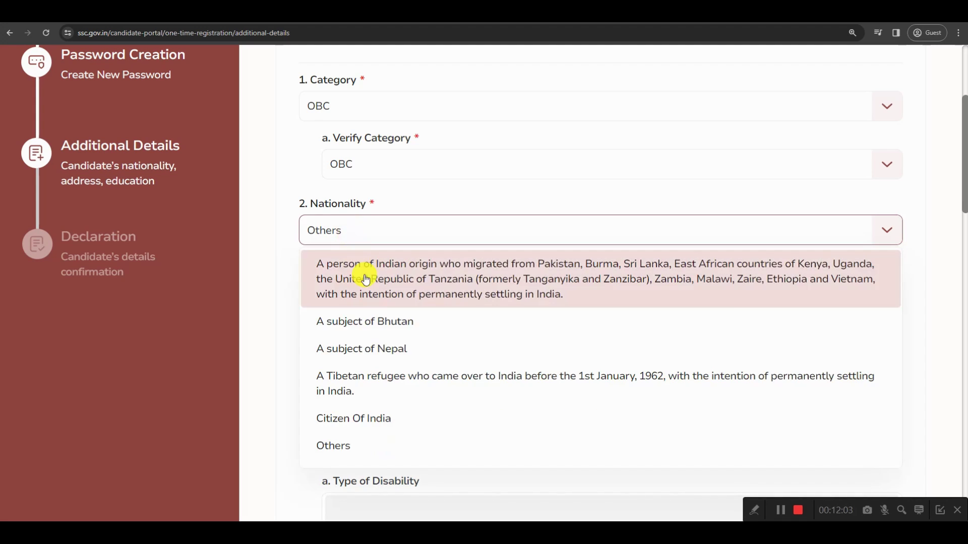
click(376, 423)
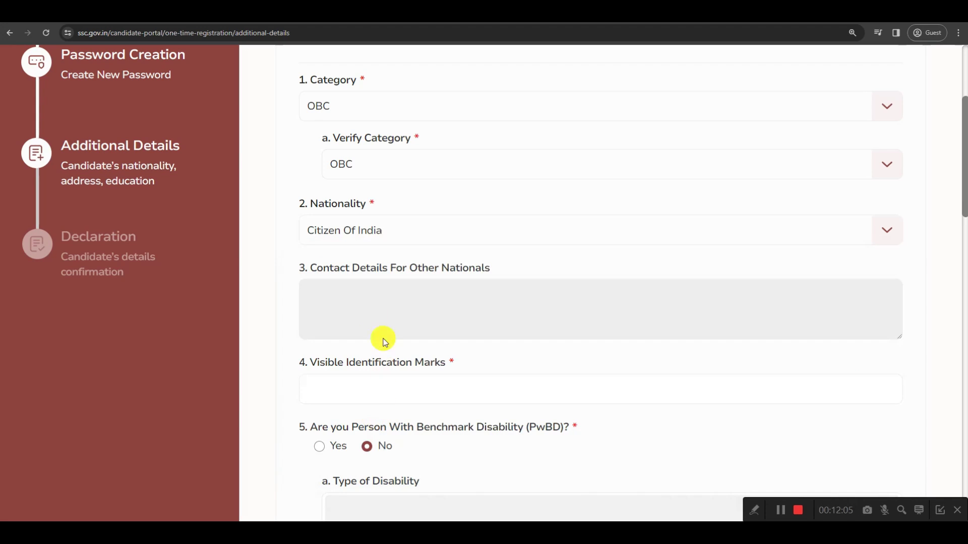
drag(310, 268, 485, 269)
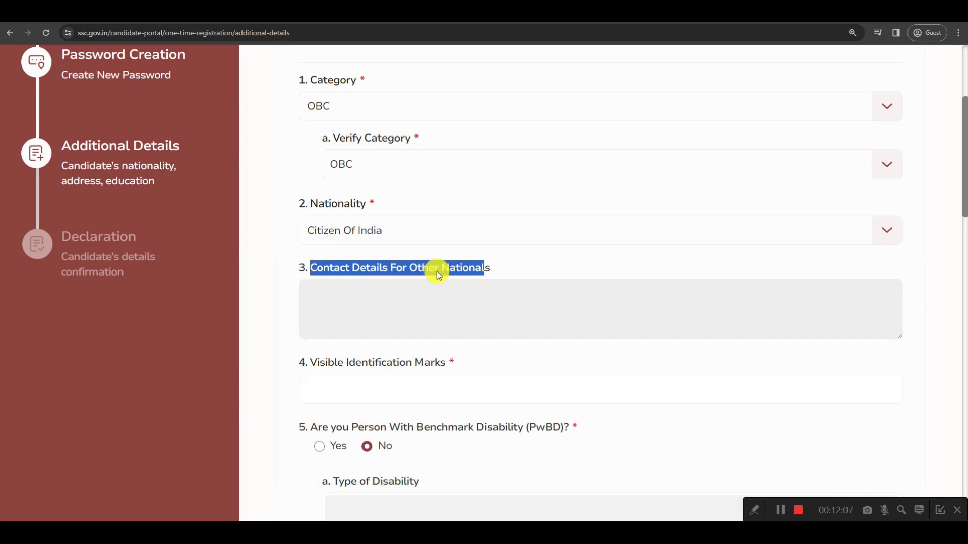
Examine the Visible Identification Marks item and place the cursor in its empty field.
scroll(501, 257, down, 2)
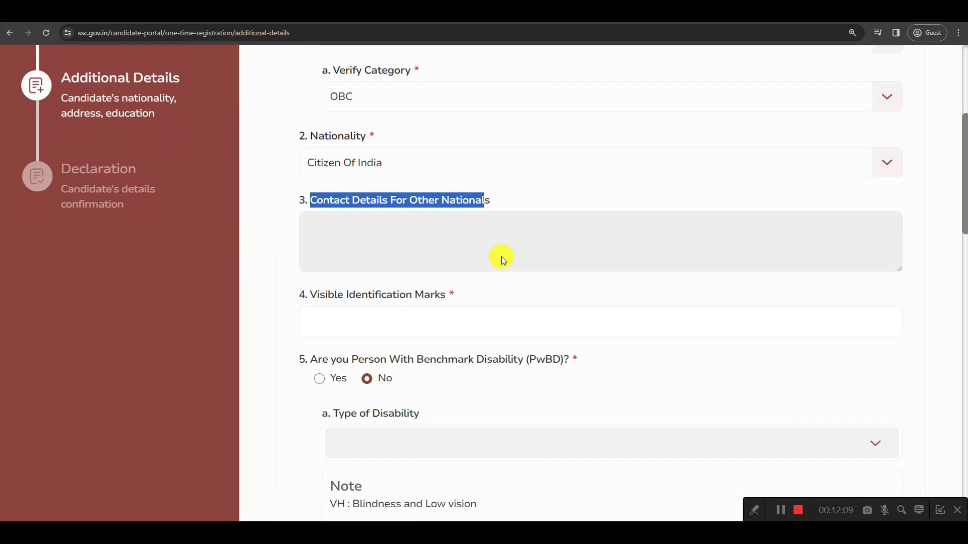
click(312, 259)
drag(312, 259, 386, 266)
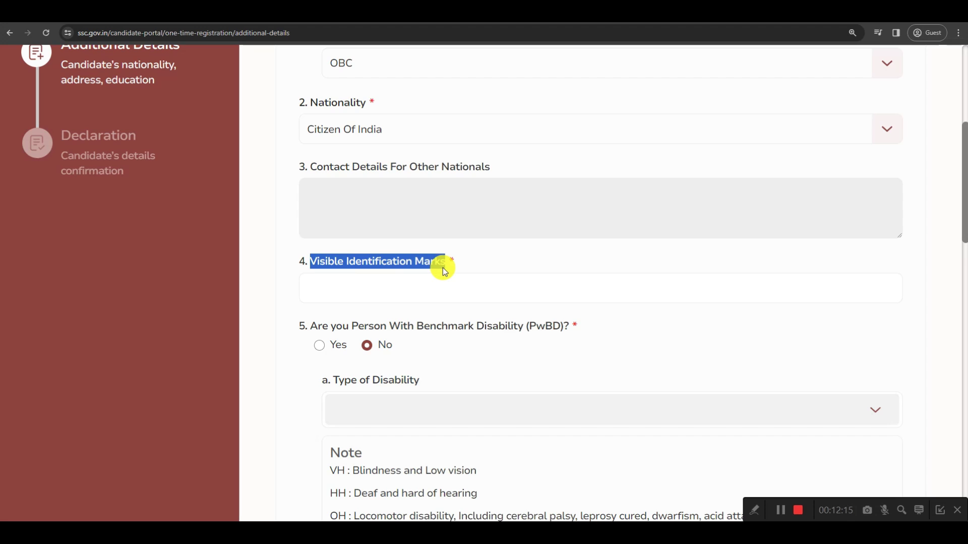
click(361, 285)
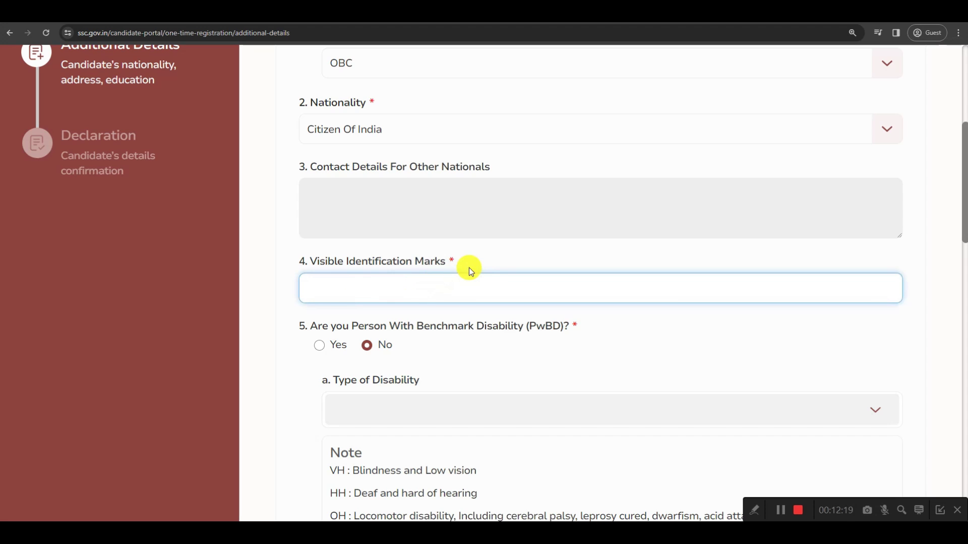
Answer Yes to the Benchmark Disability question to inspect the disability type options and certificate number field, and return the answer to No.
scroll(469, 268, down, 2)
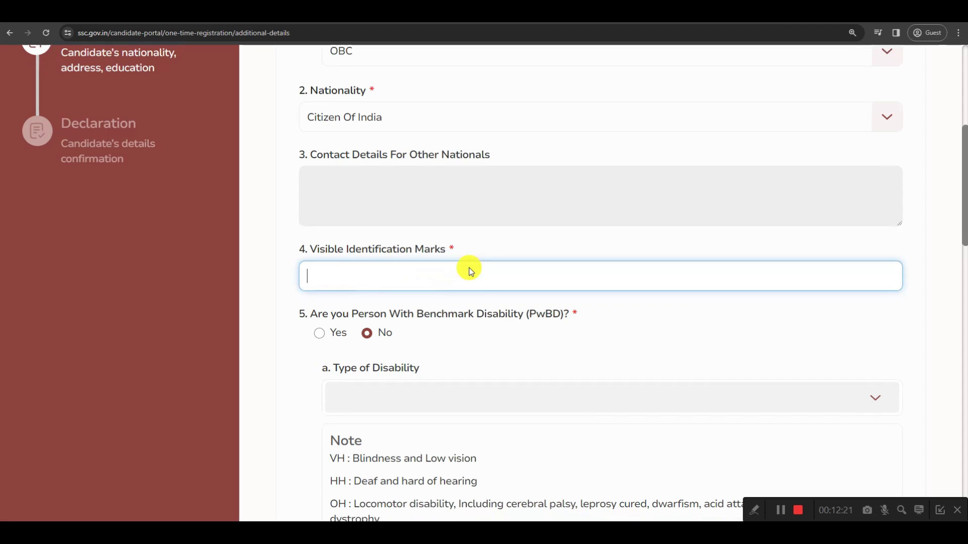
drag(312, 226, 440, 231)
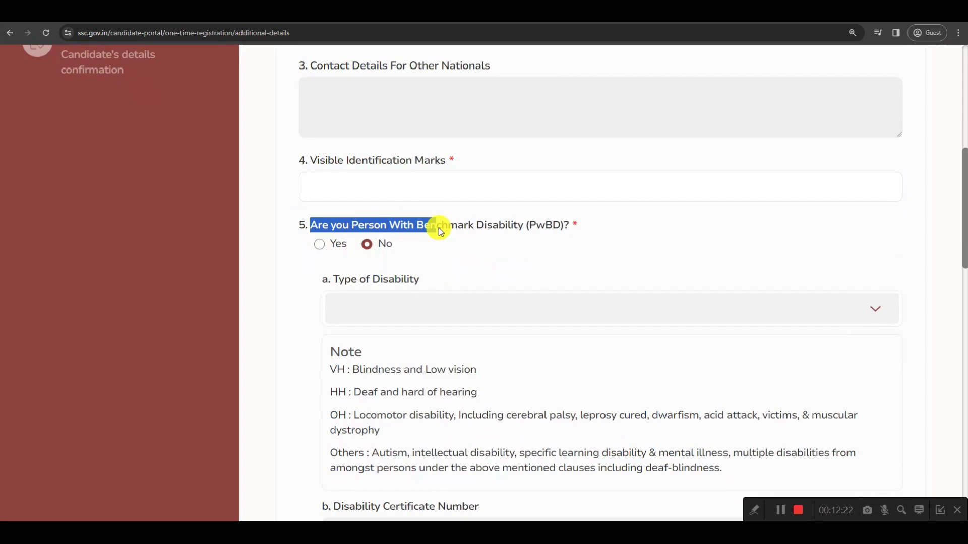
click(319, 244)
click(384, 298)
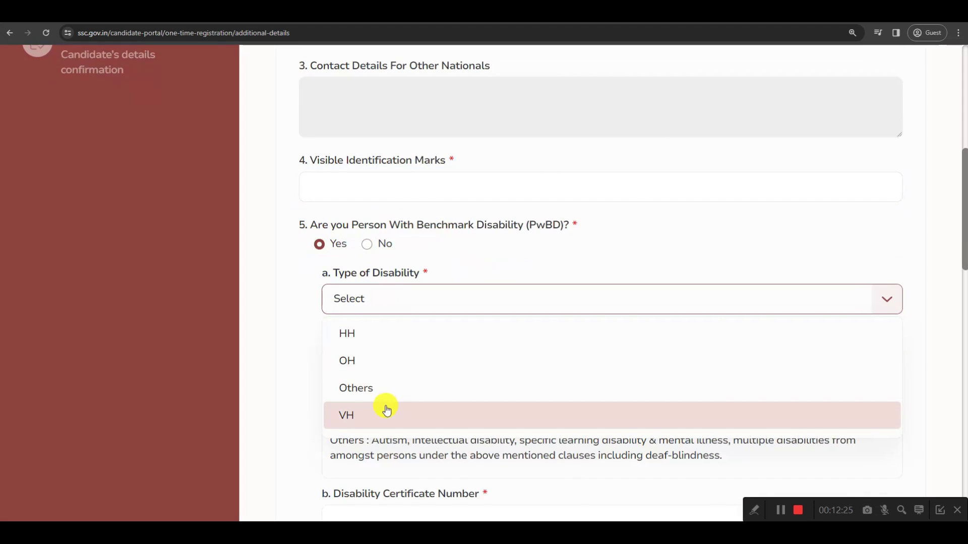
click(314, 314)
scroll(423, 379, down, 2)
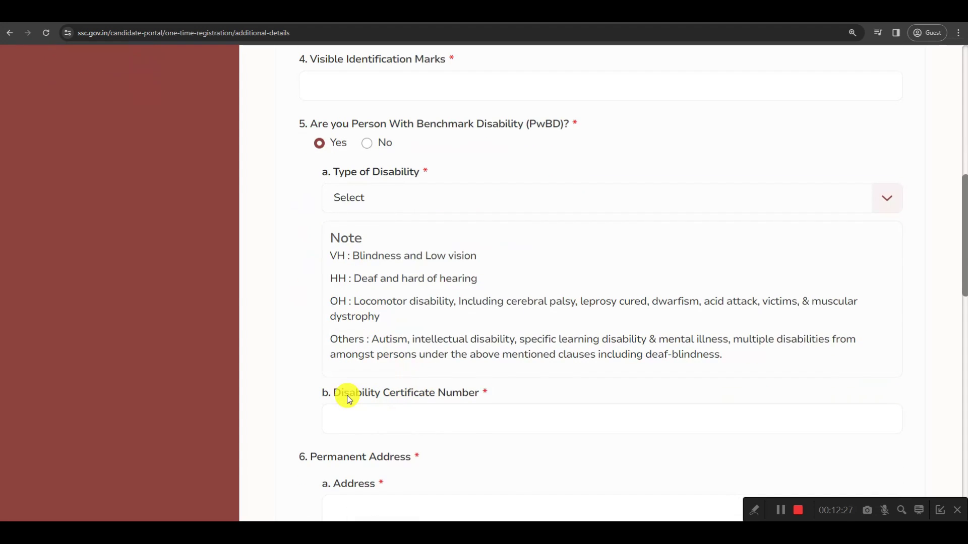
drag(333, 393, 468, 395)
click(550, 392)
scroll(504, 369, up, 2)
click(367, 244)
Set the permanent address State/UT to Bihar and the District to Gopalganj.
scroll(491, 326, down, 1)
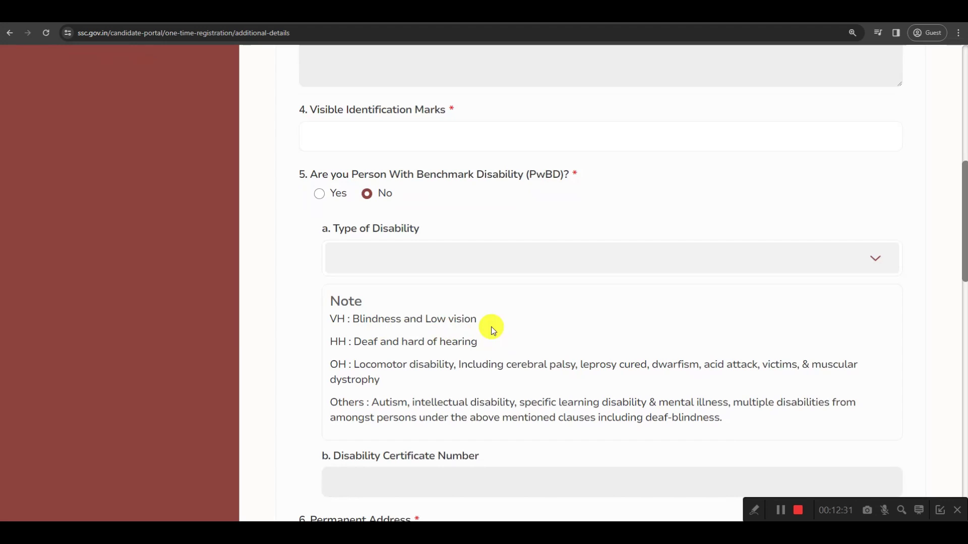
scroll(494, 322, down, 4)
scroll(494, 321, down, 1)
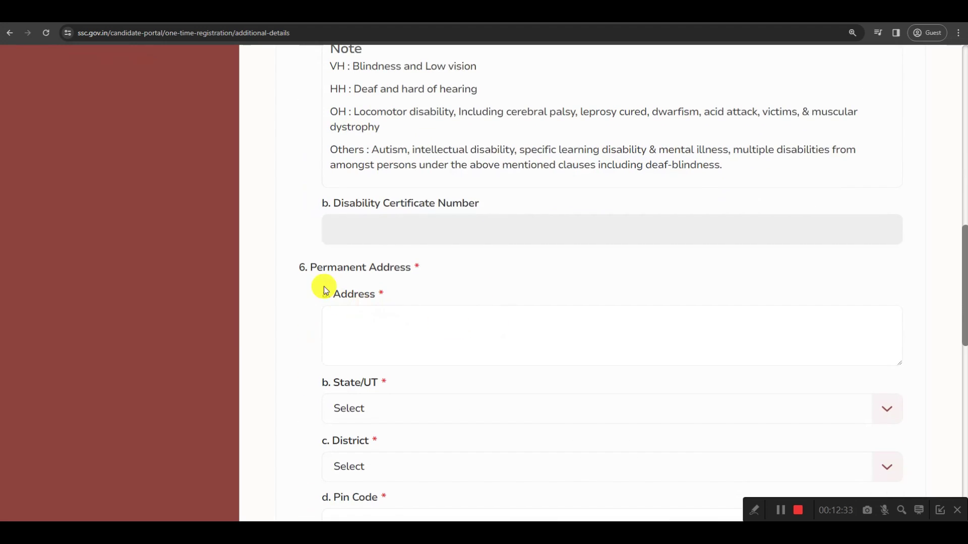
drag(312, 268, 404, 270)
scroll(482, 283, down, 1)
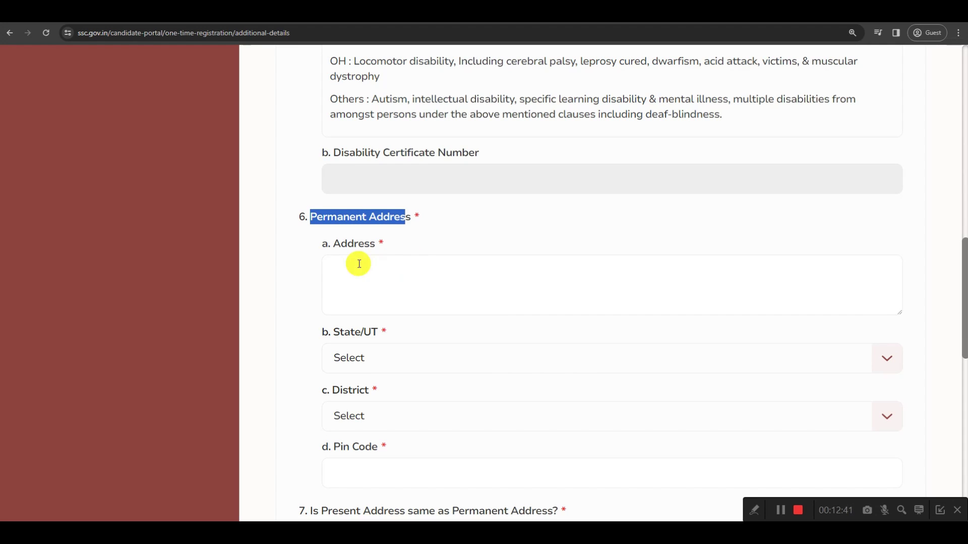
click(364, 360)
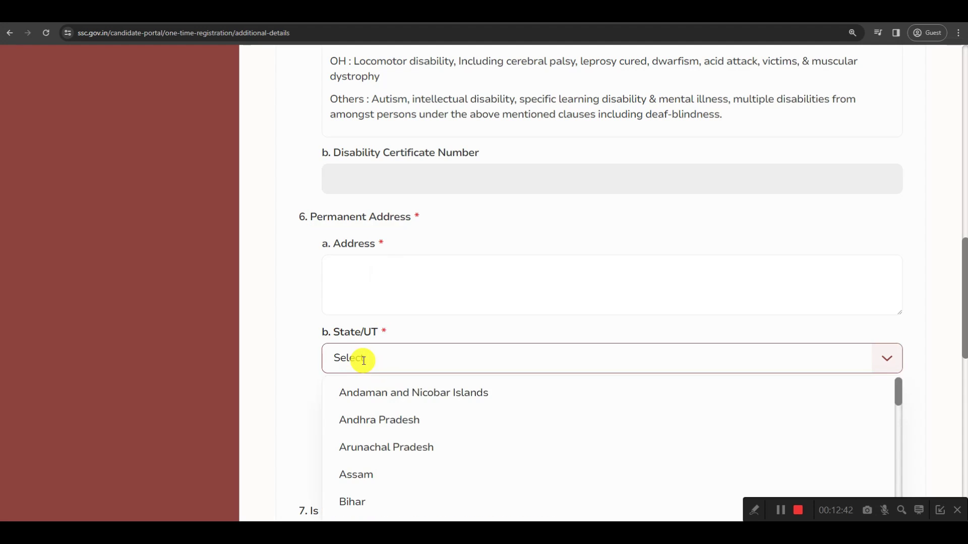
click(369, 499)
click(377, 416)
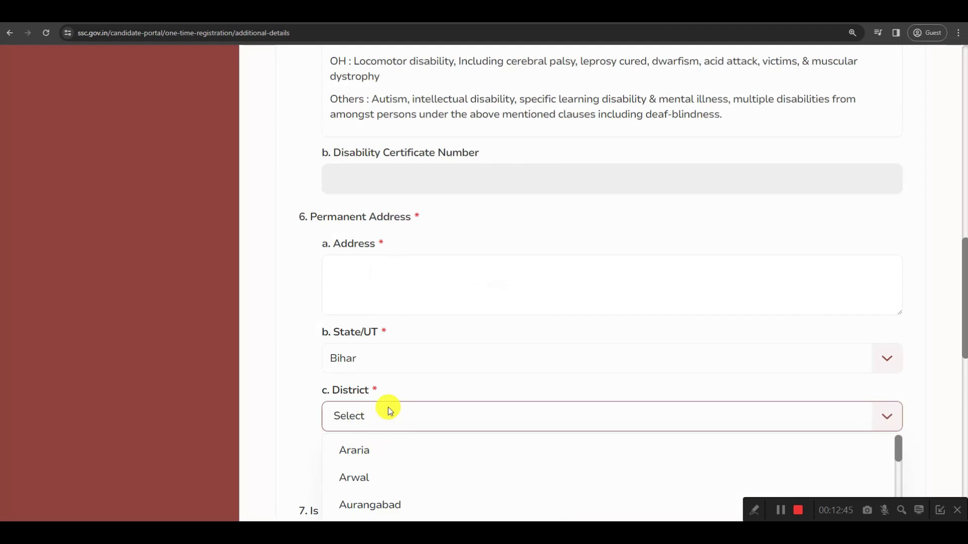
scroll(417, 374, down, 5)
scroll(389, 450, down, 2)
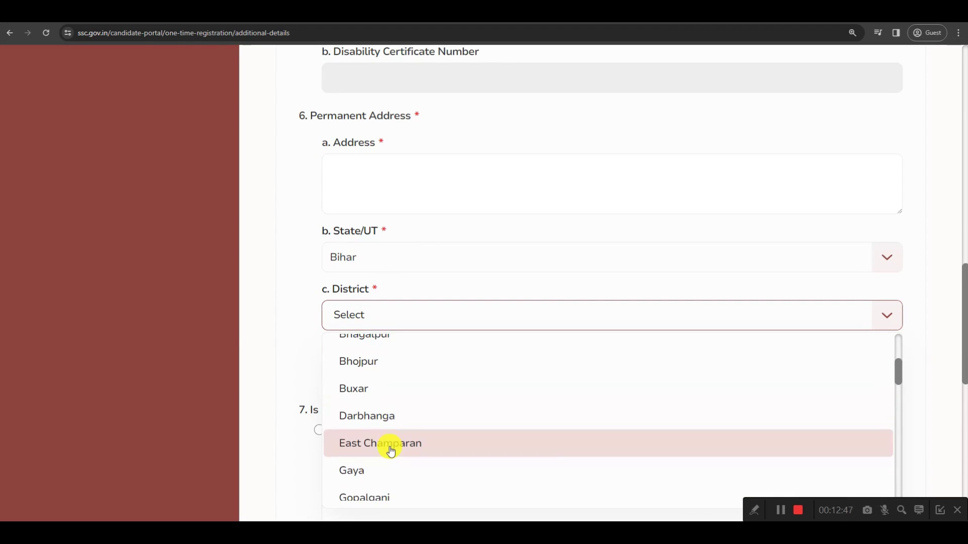
click(391, 450)
Review the permanent address Pin Code field and the present address section down to the end of the form.
drag(334, 346, 372, 349)
scroll(497, 341, down, 3)
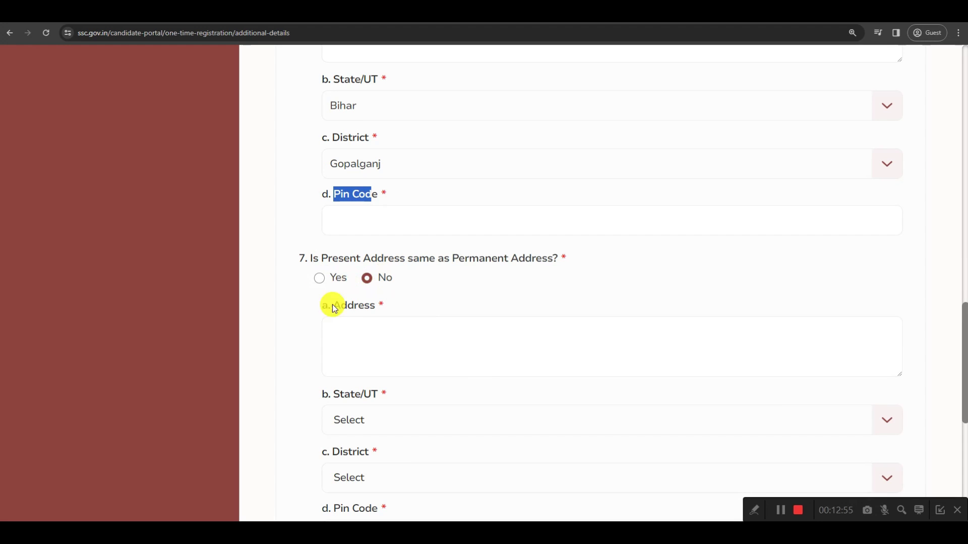
scroll(475, 367, down, 1)
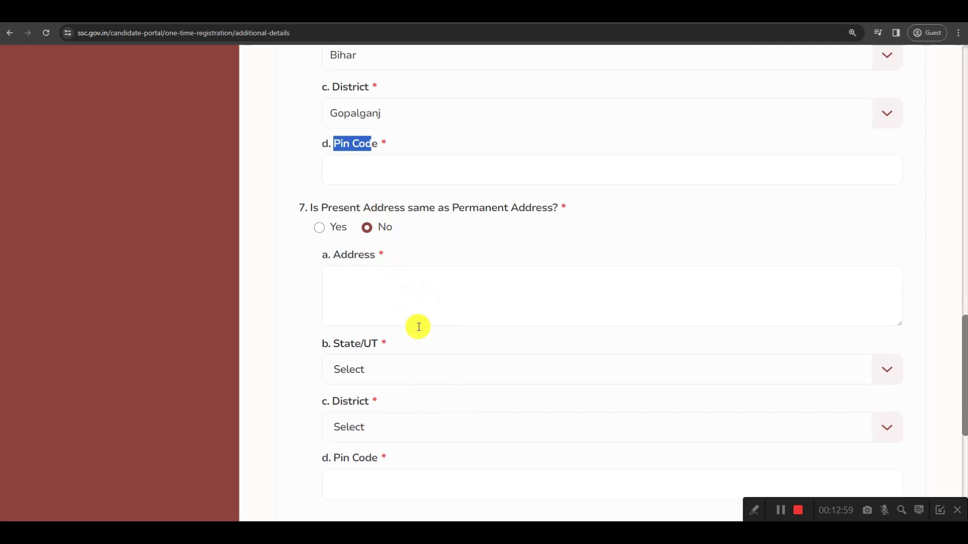
scroll(523, 370, down, 3)
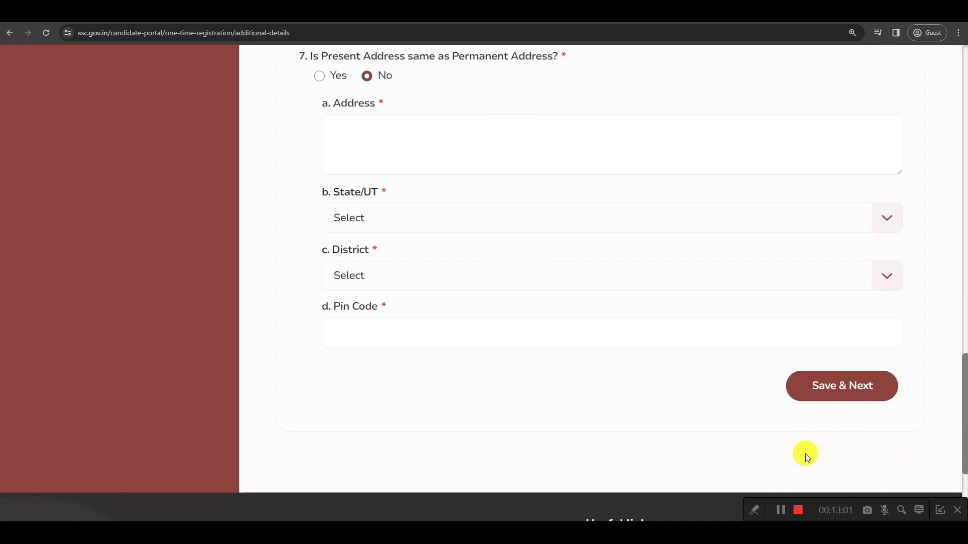
Continue from the saved additional details to the Declaration page and read its first declaration statement.
click(782, 510)
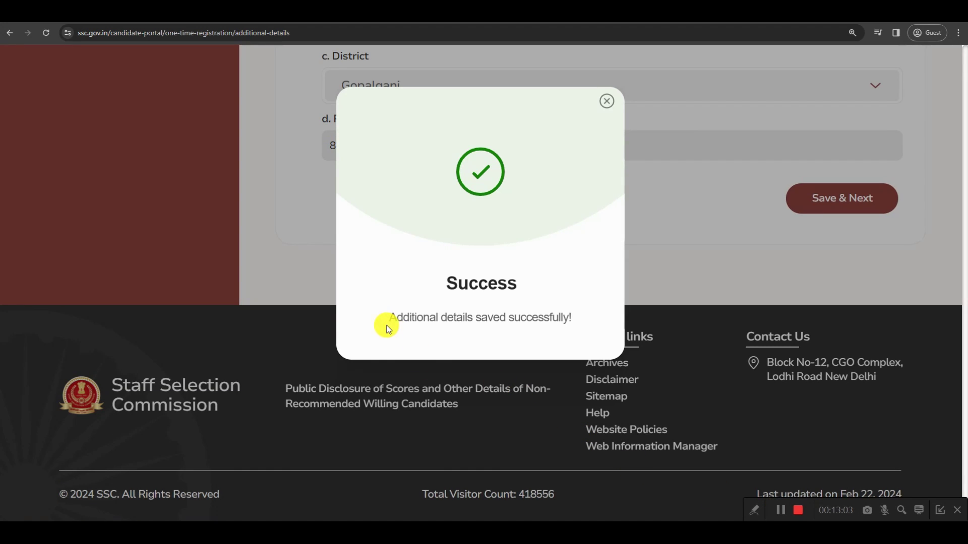
click(607, 102)
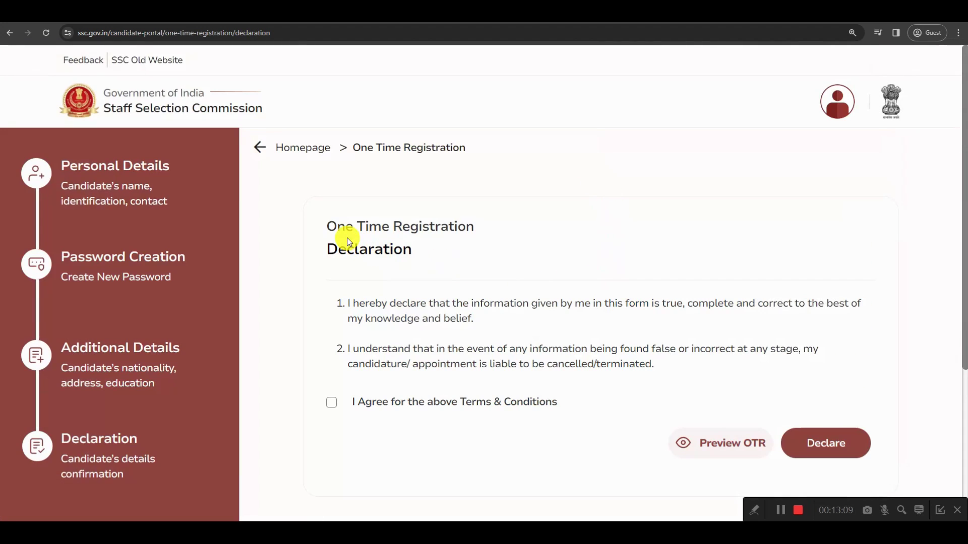
drag(326, 227, 474, 232)
drag(328, 249, 411, 255)
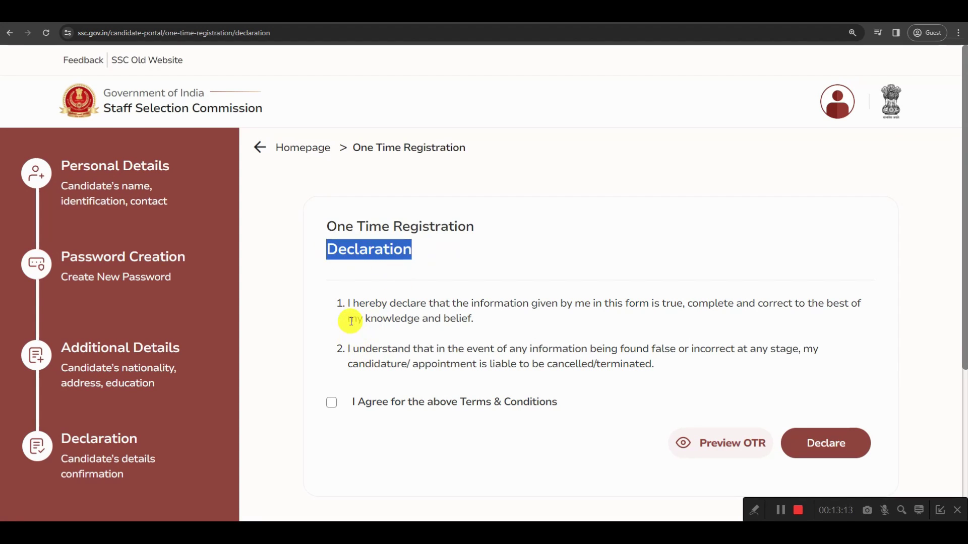
drag(348, 311, 545, 310)
click(520, 328)
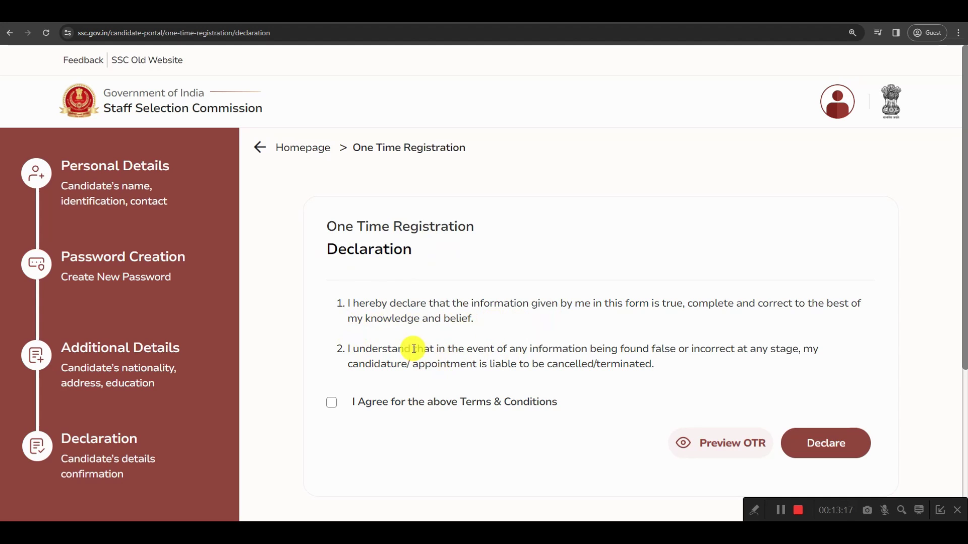
Agree to the declaration's Terms & Conditions and check the OTR preview, closing it after review.
click(331, 402)
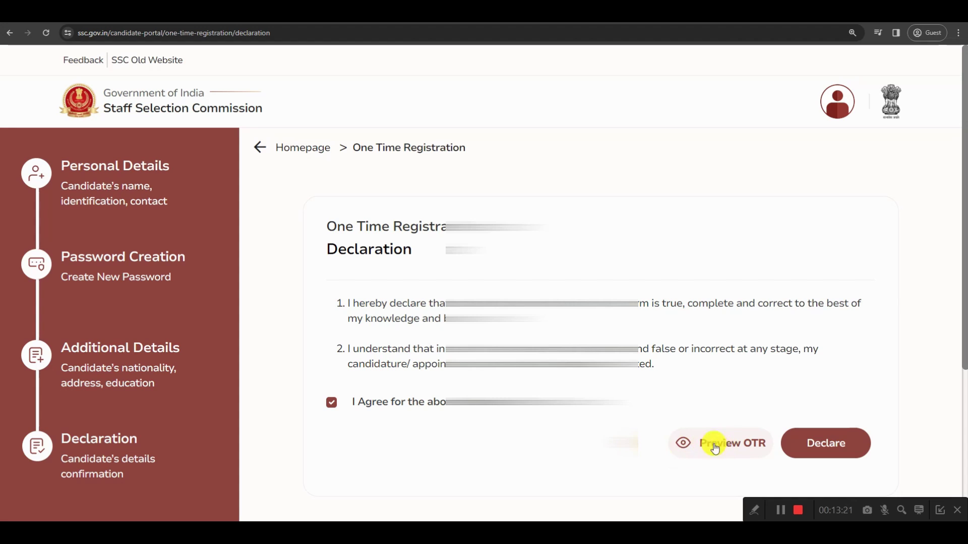
click(779, 508)
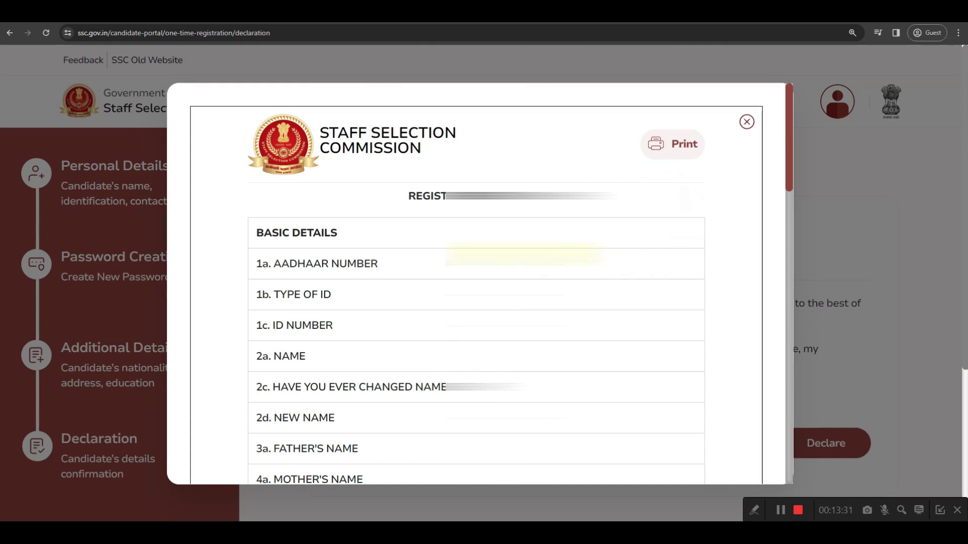
click(747, 121)
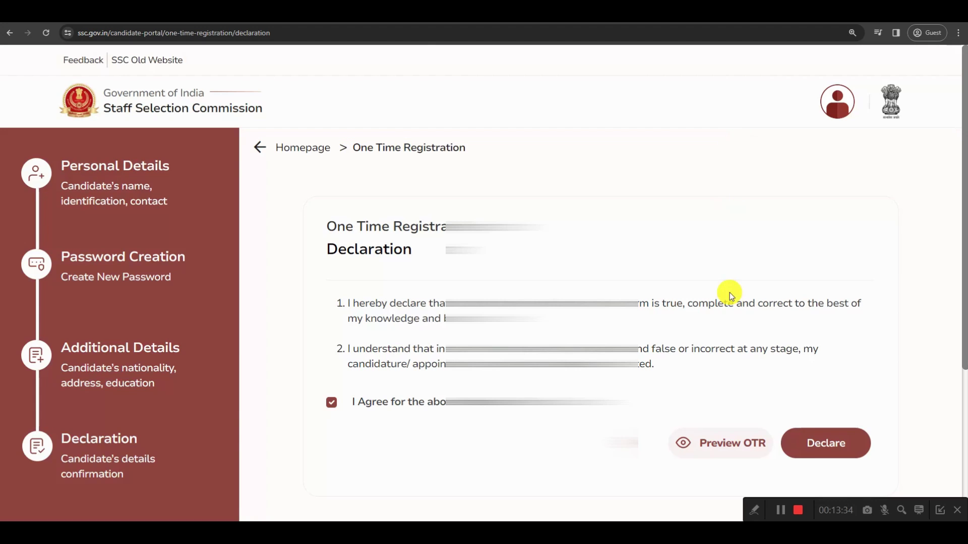
Submit the One Time Registration declaration and dismiss the confirmation.
click(825, 443)
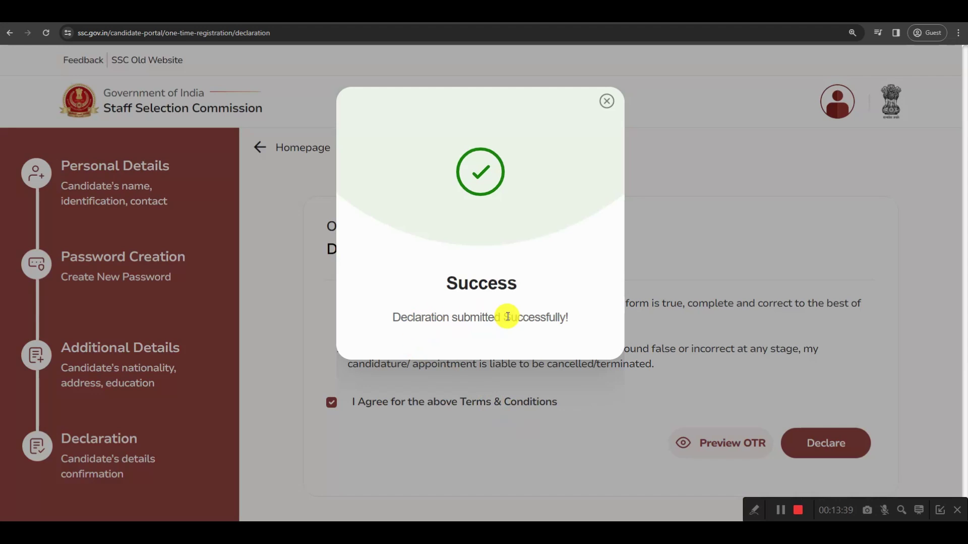
click(606, 106)
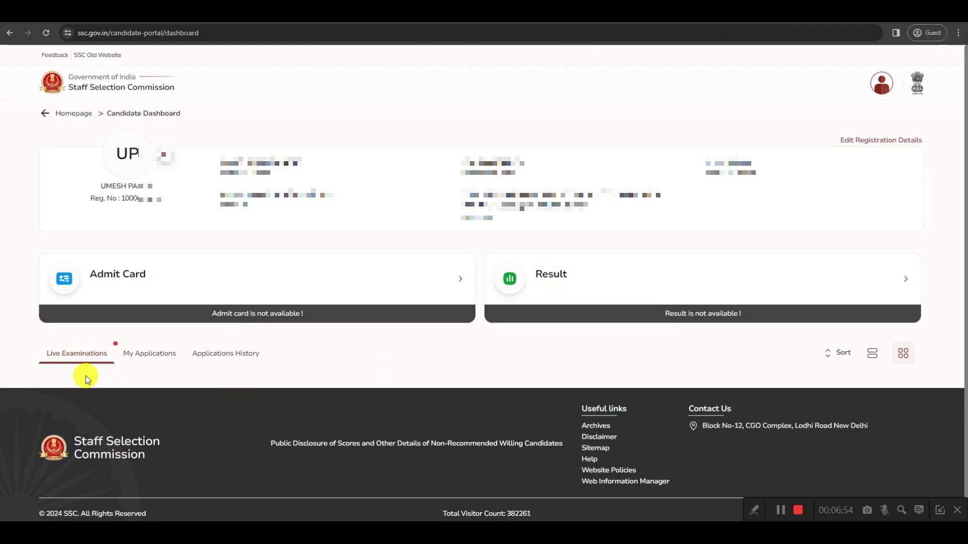
Check My Applications and Applications History on the candidate dashboard, and return to Live Examinations.
click(142, 358)
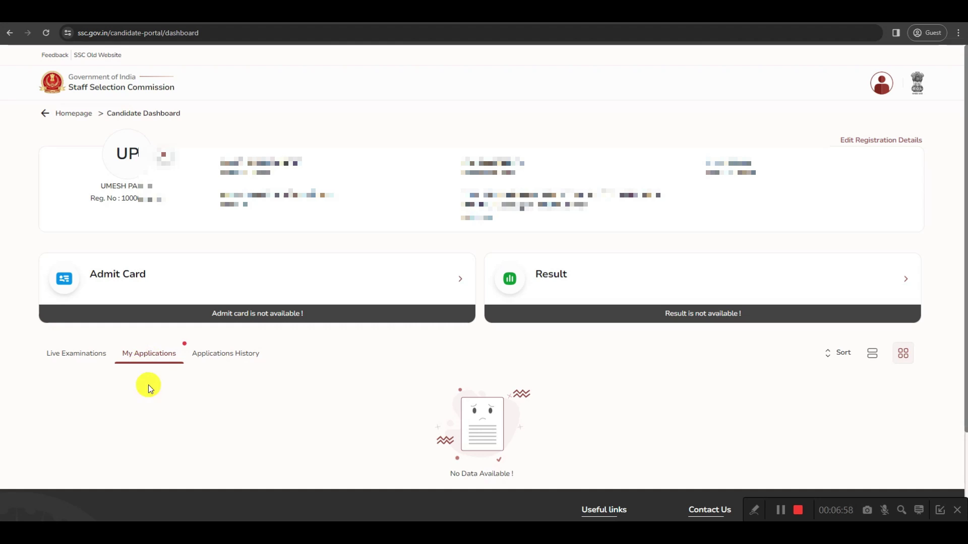
click(224, 356)
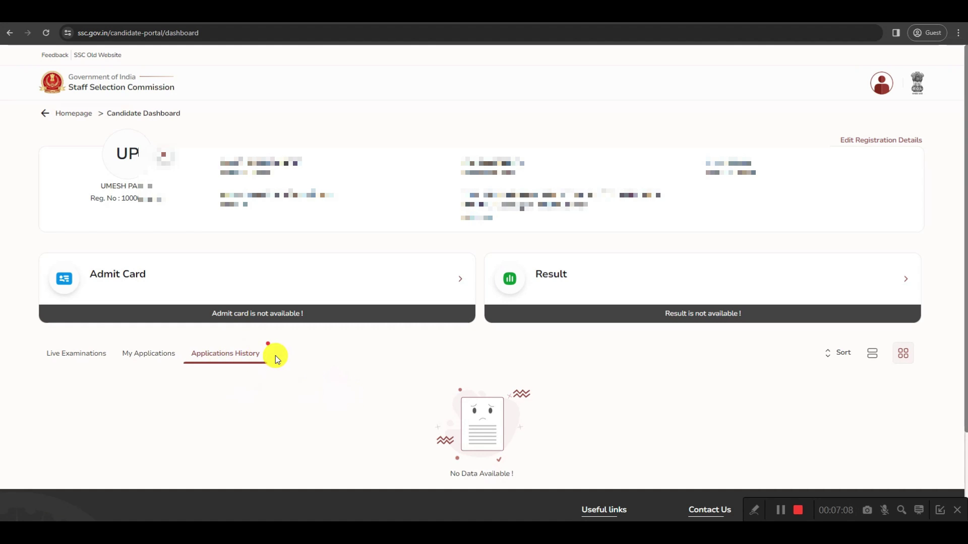
click(79, 359)
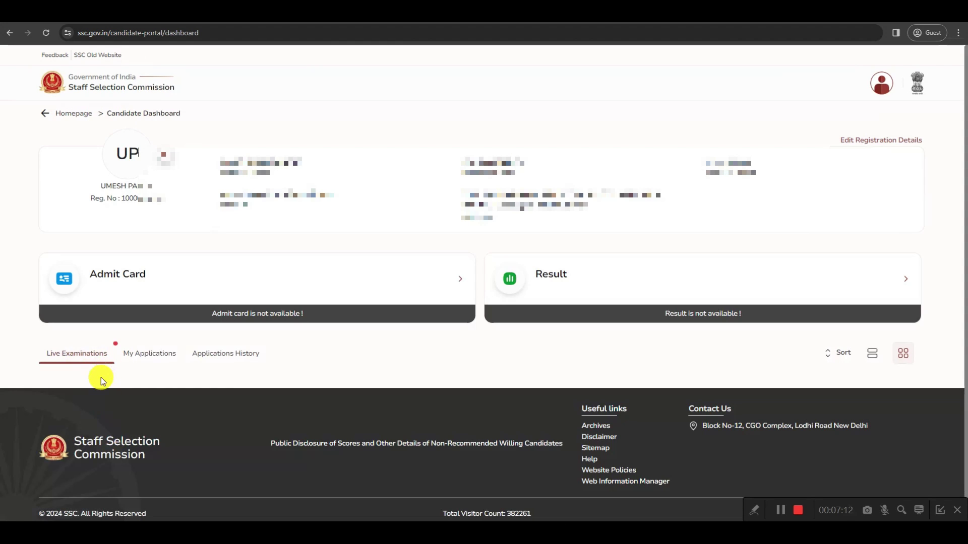